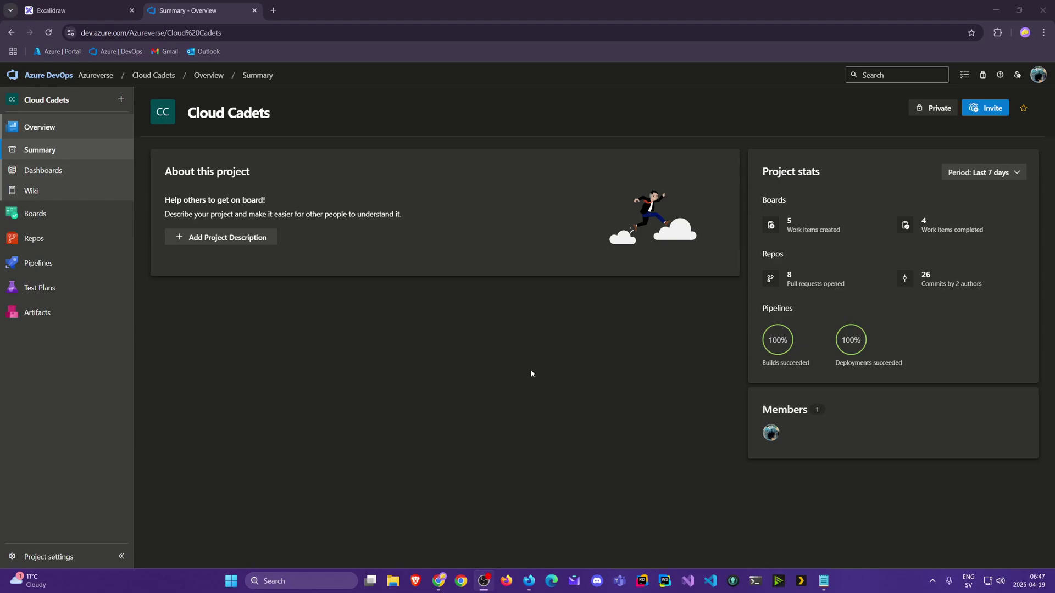
Step: Open Pipelines and list all four Cloud Cadets backend pipelines in the All view
click(56, 264)
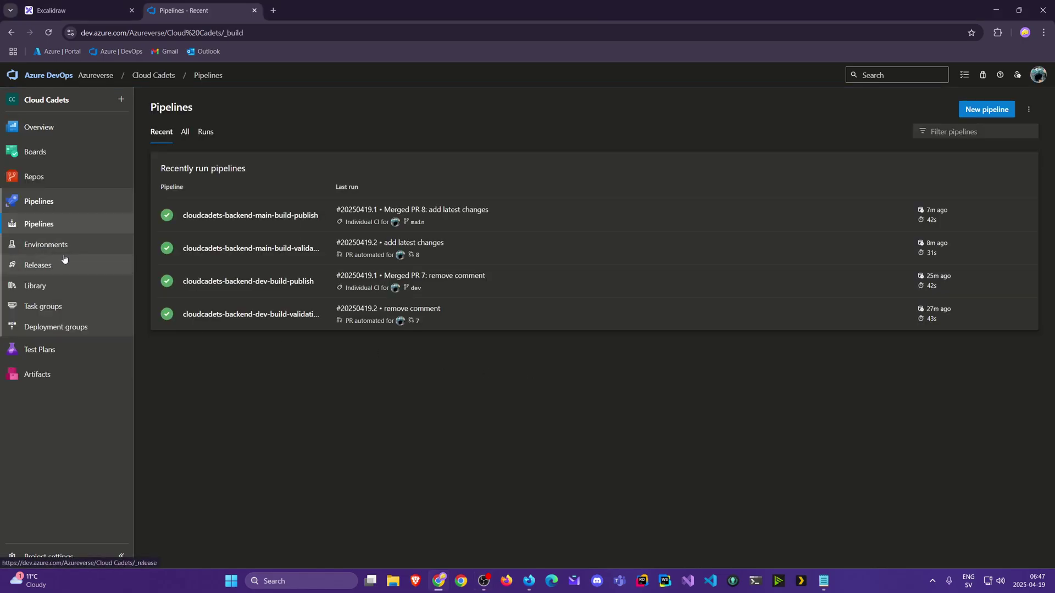
click(187, 131)
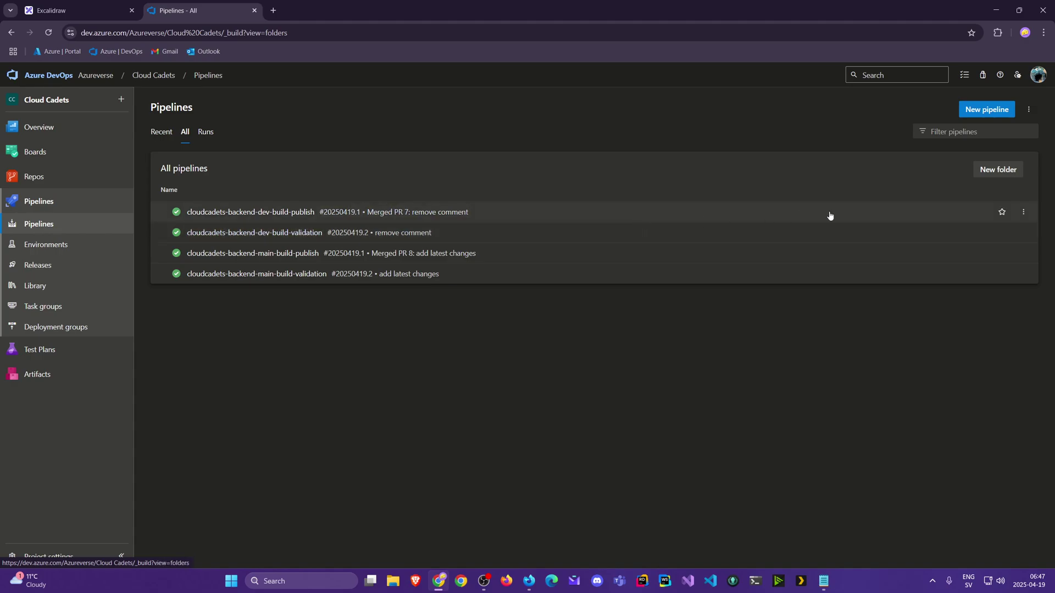
Step: Create a pipeline folder named backend, then rename it to backend-dev
click(992, 172)
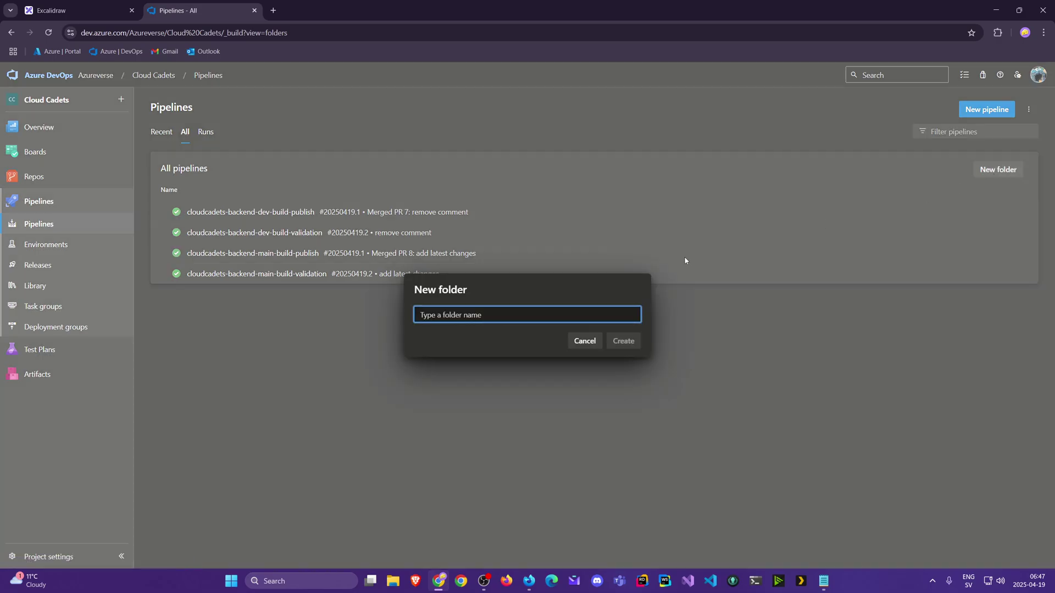
text(backend)
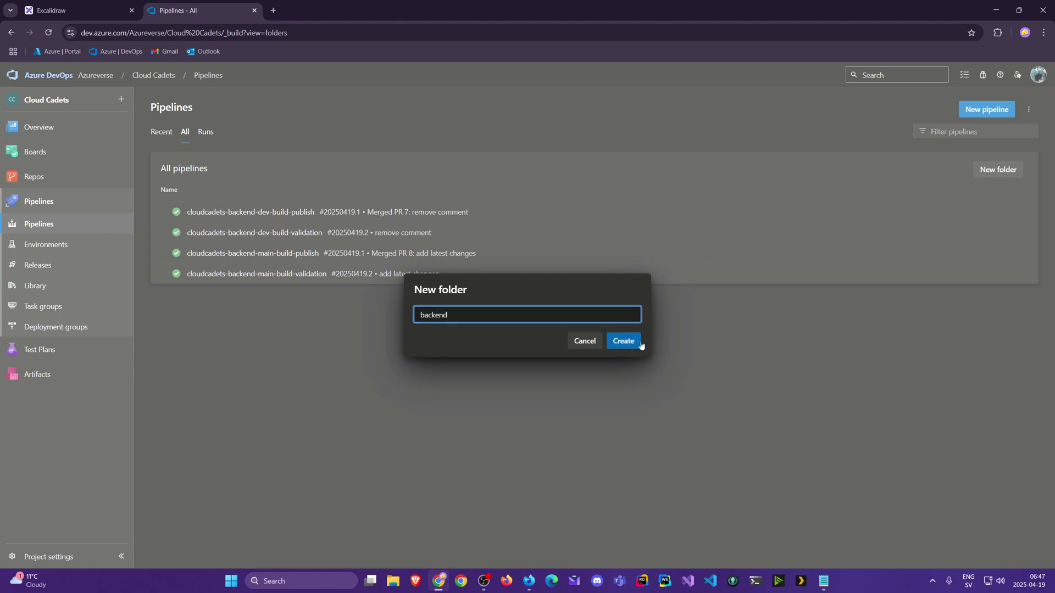
click(640, 344)
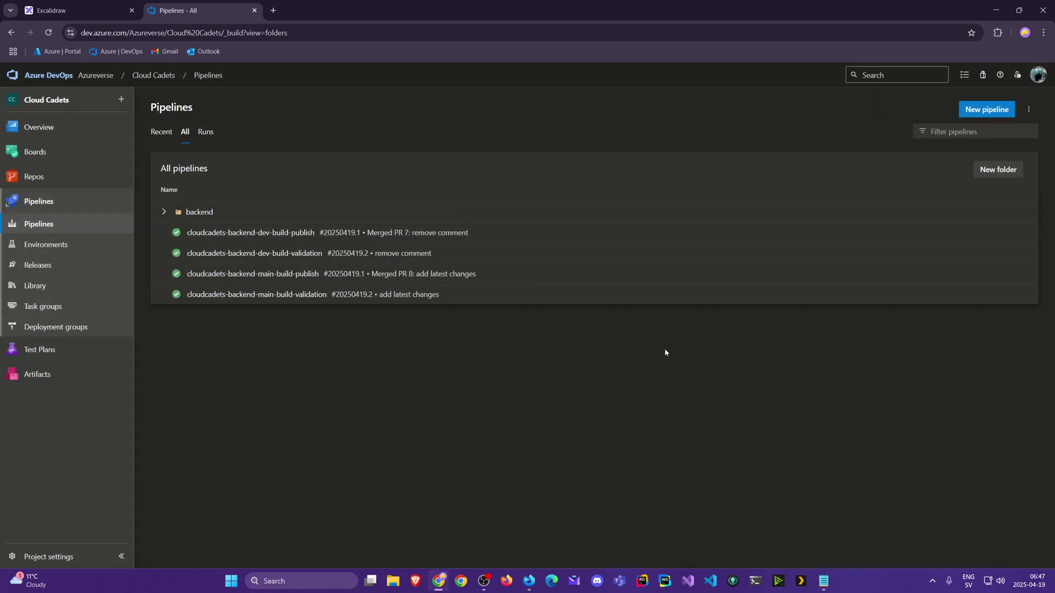
mouse_move(577, 212)
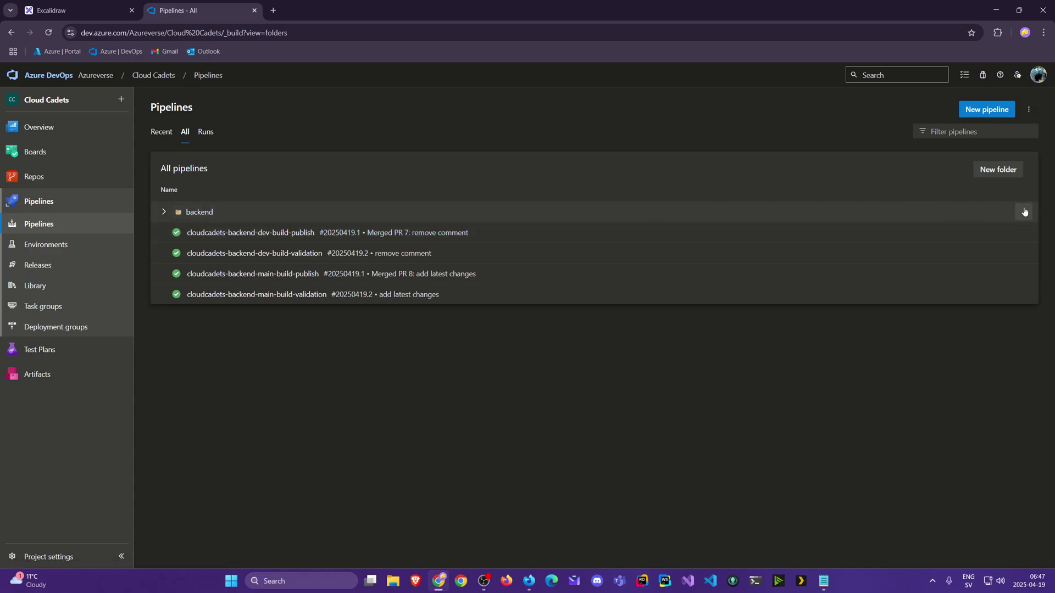
click(1024, 212)
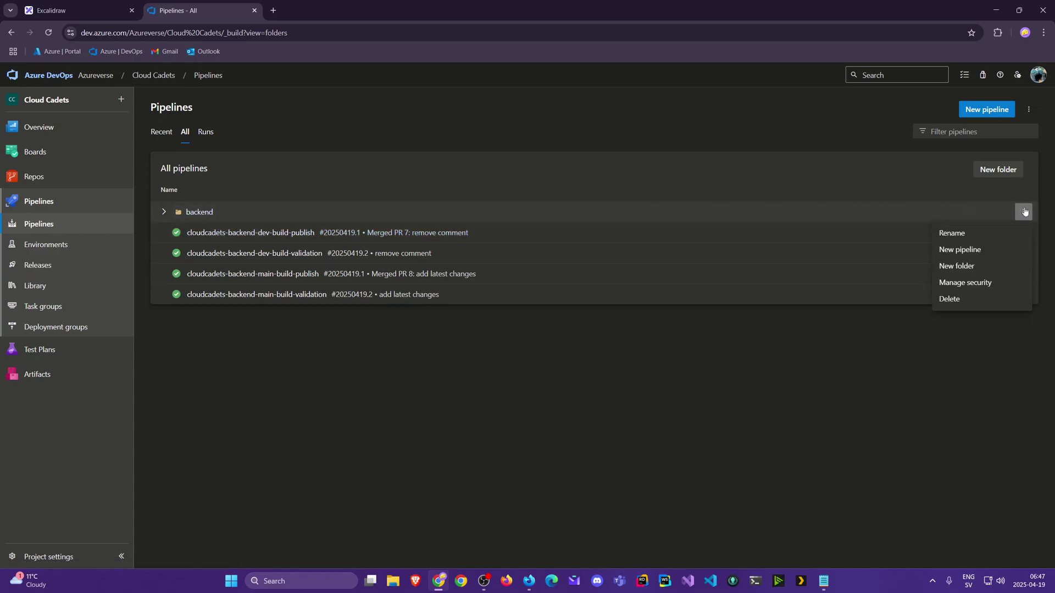
click(964, 237)
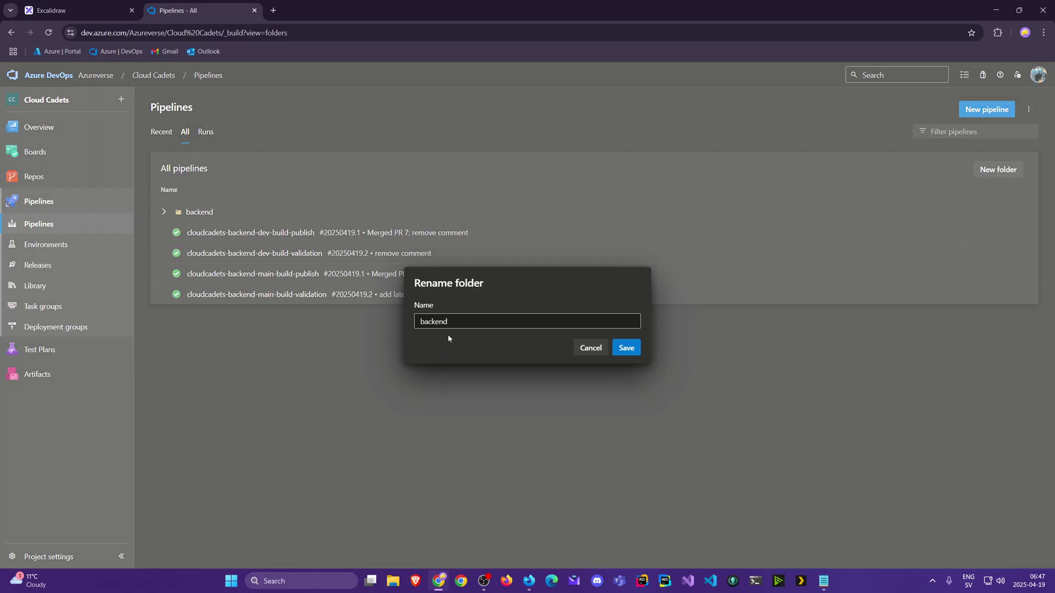
text(-dev)
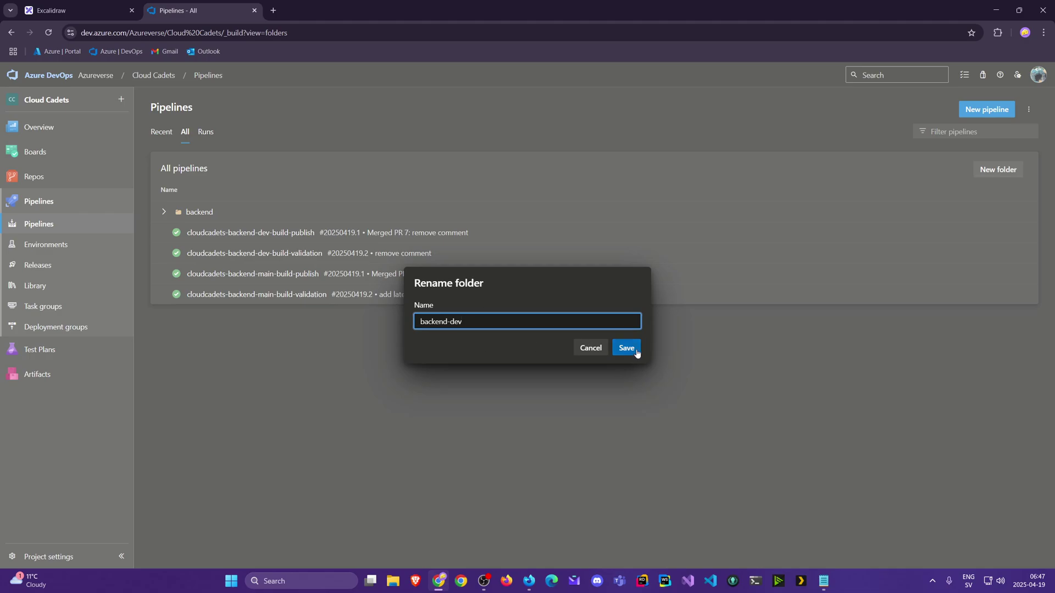
click(627, 348)
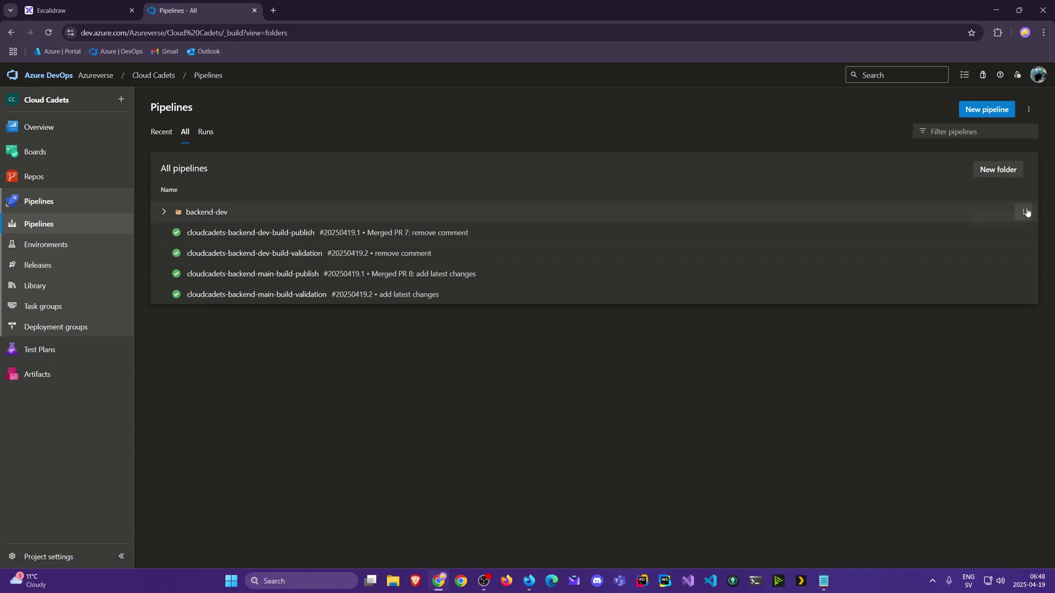
Step: Rename the backend-dev folder back to backend
click(1023, 212)
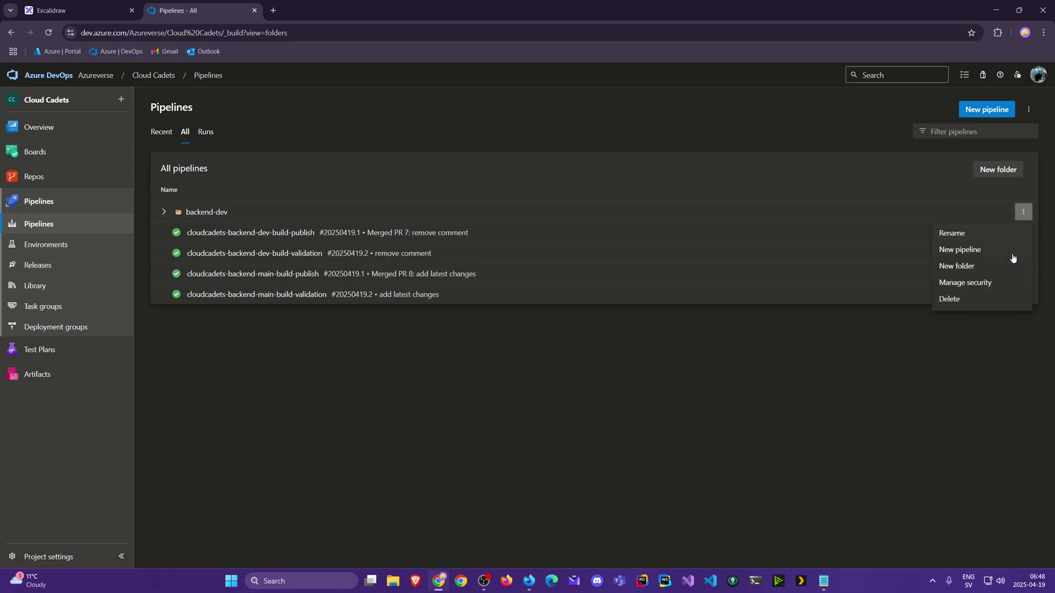
click(964, 236)
click(492, 322)
key(BackSpace)
key(BackSpace)
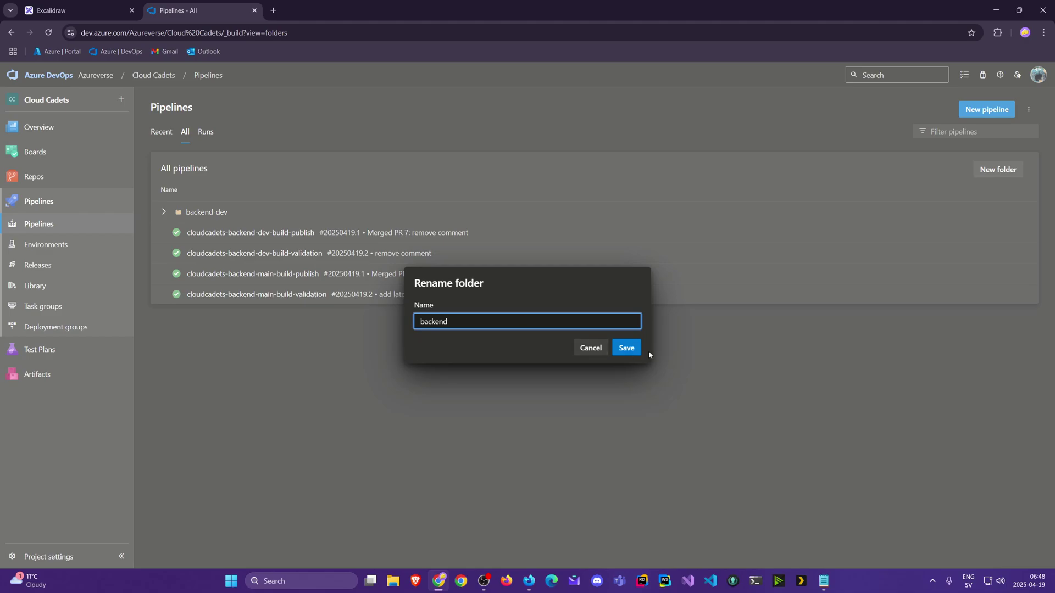
click(633, 350)
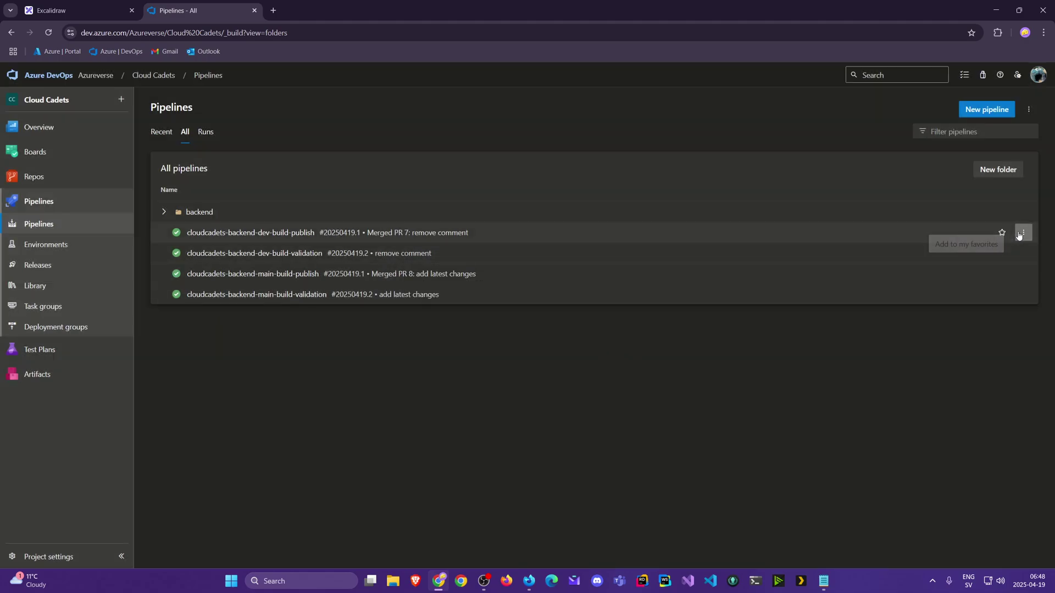
Step: Move cloudcadets-backend-dev-build-publish and backend-dev-build-validation into the backend folder
click(1023, 232)
click(970, 305)
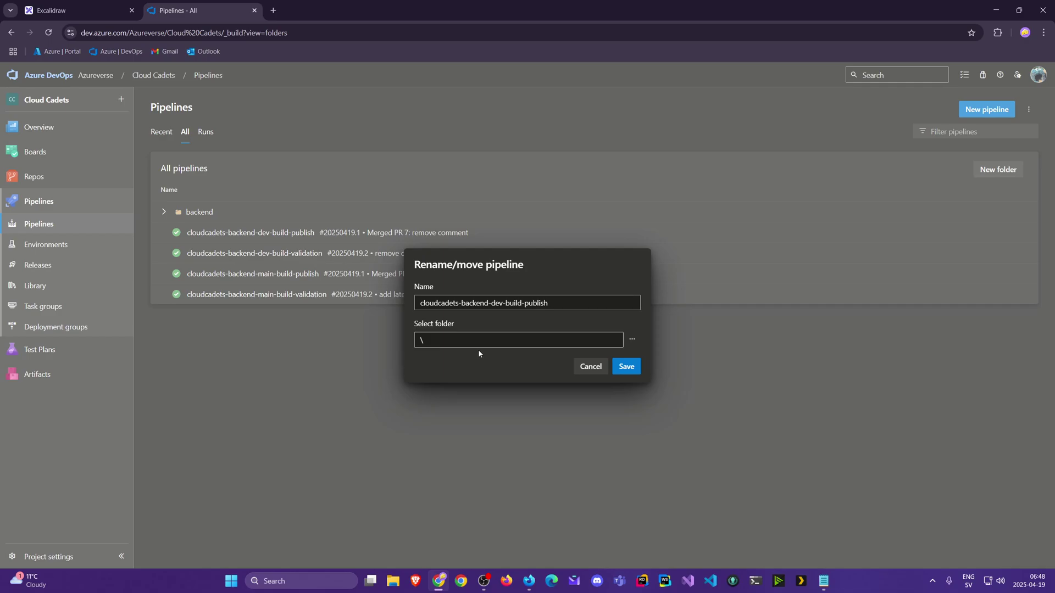
click(632, 340)
click(459, 272)
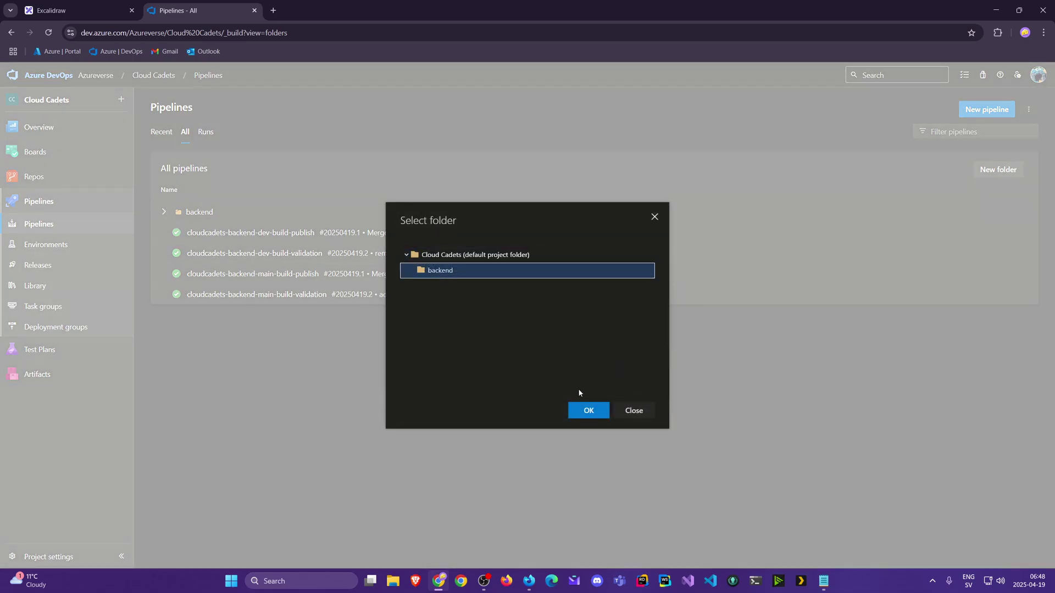
click(587, 410)
click(625, 366)
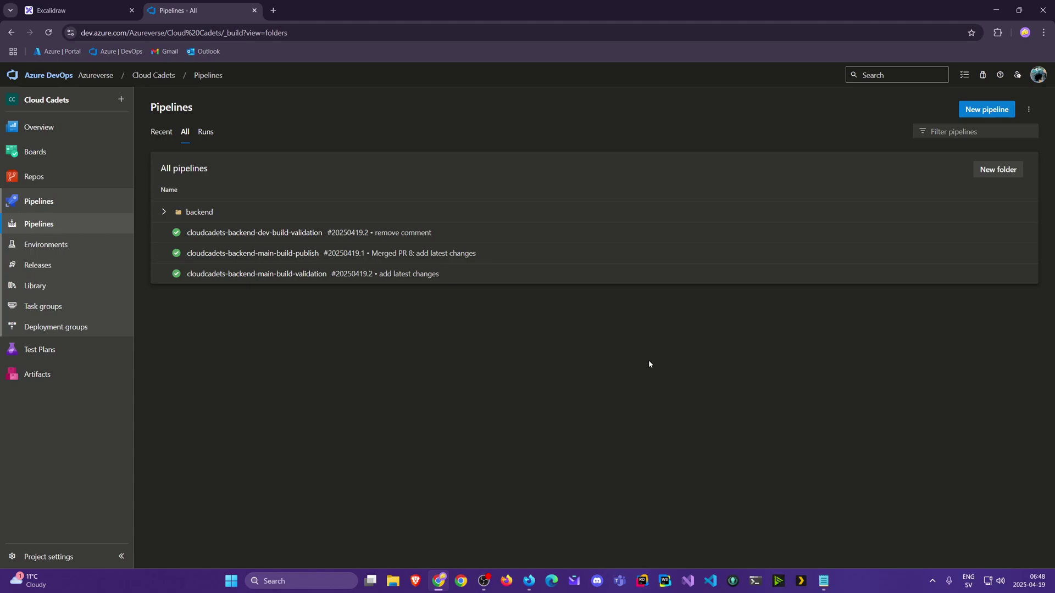
click(1023, 233)
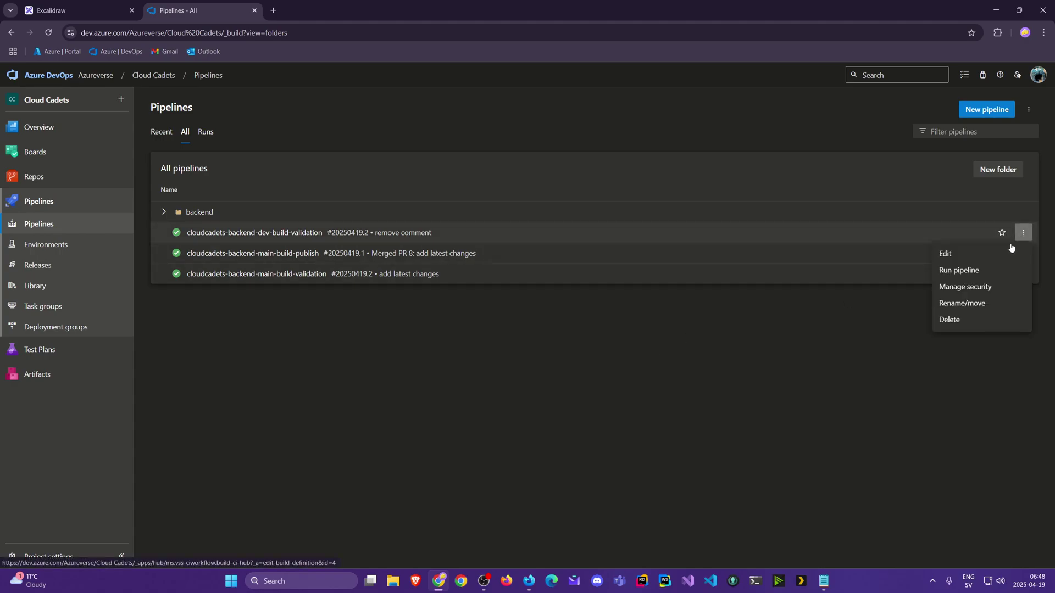
click(975, 304)
click(632, 338)
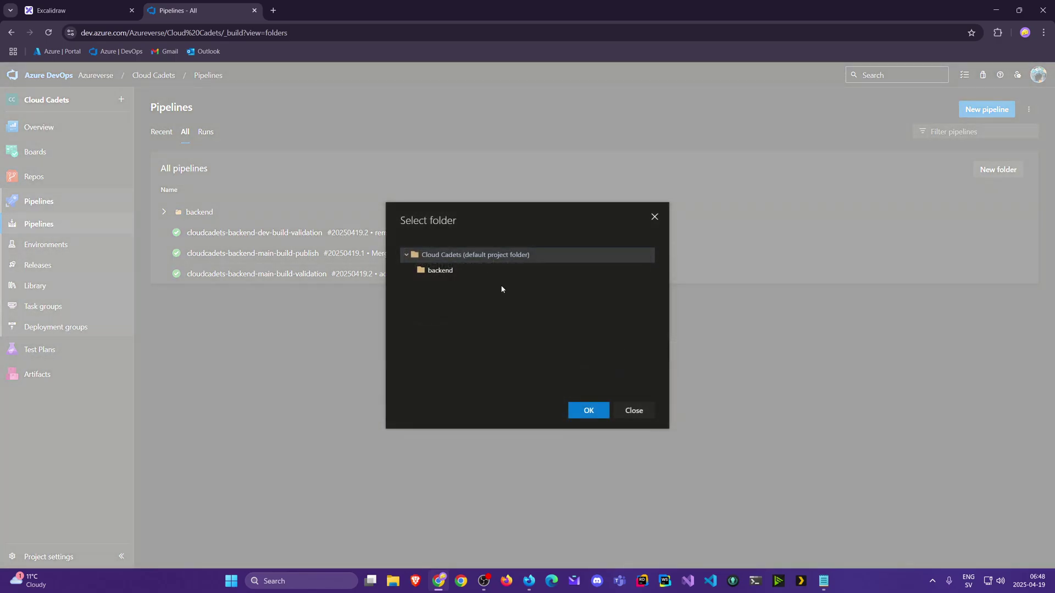
click(491, 272)
click(588, 410)
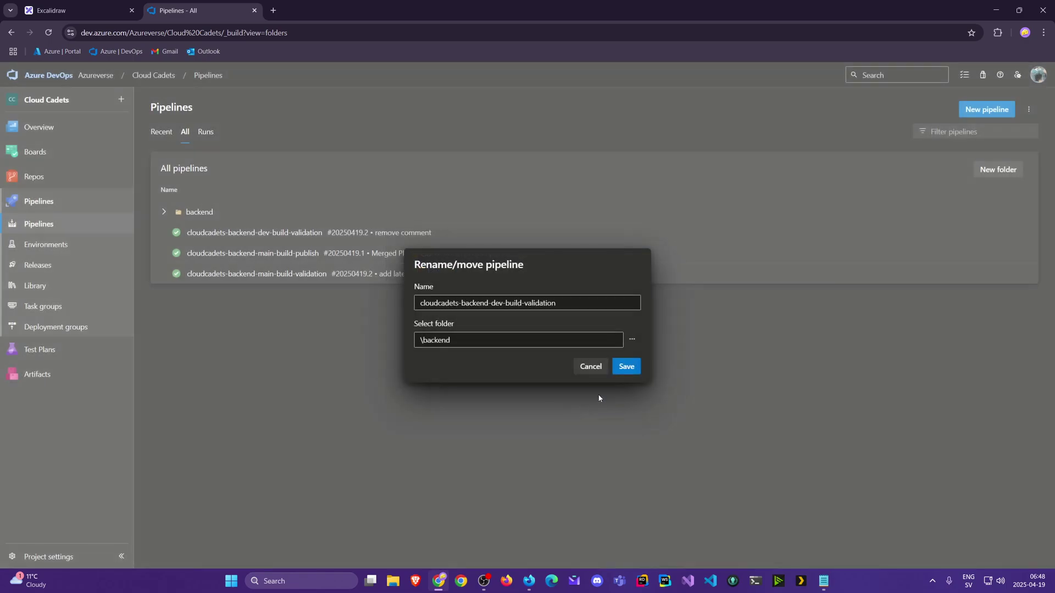
click(635, 366)
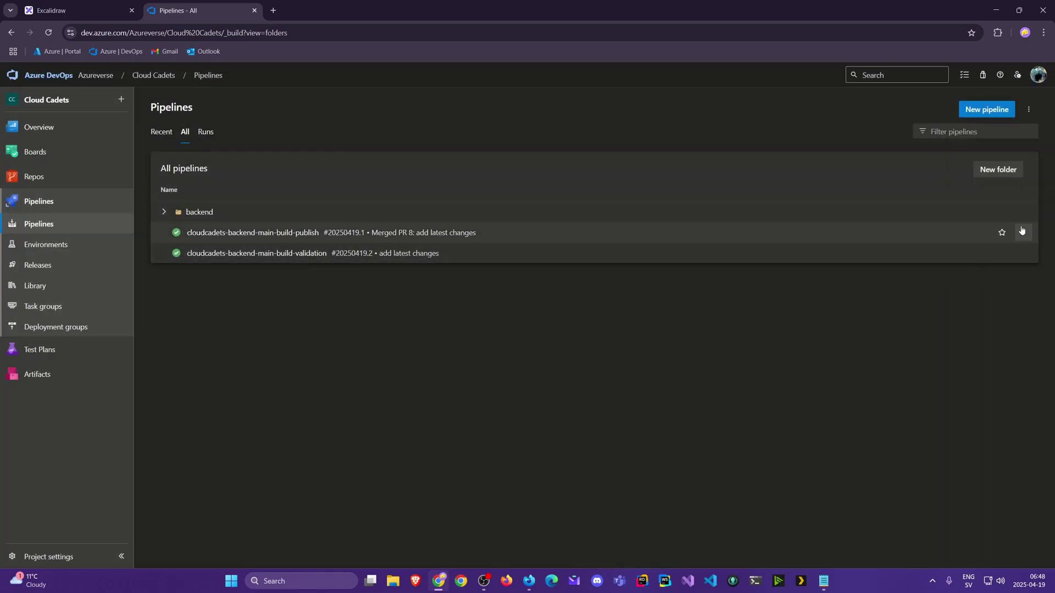
Step: Move cloudcadets-backend-main-build-publish and backend-main-build-validation into the backend folder
click(1023, 233)
click(962, 302)
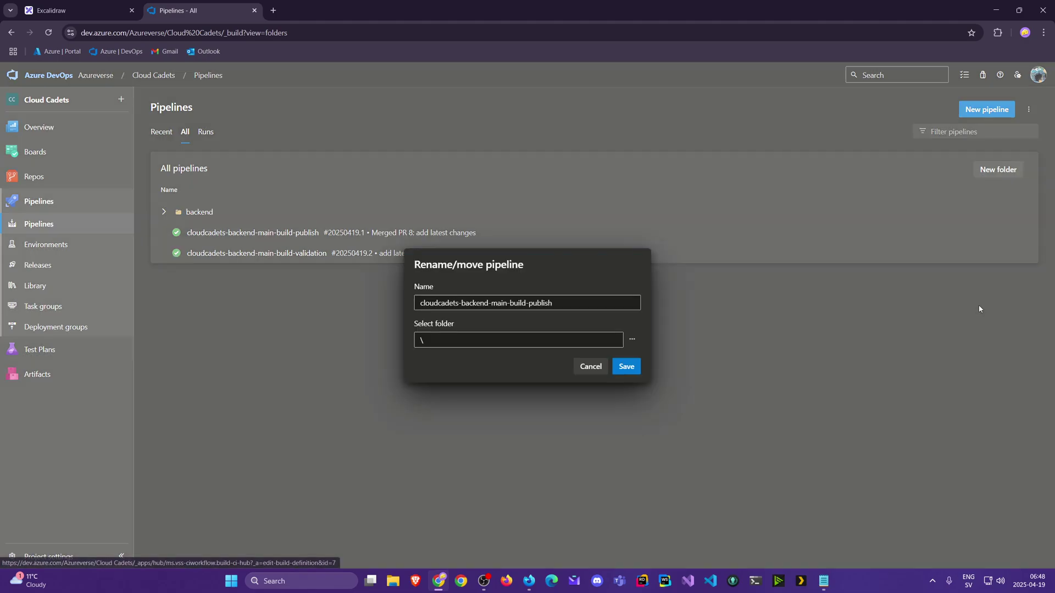
click(630, 339)
click(458, 272)
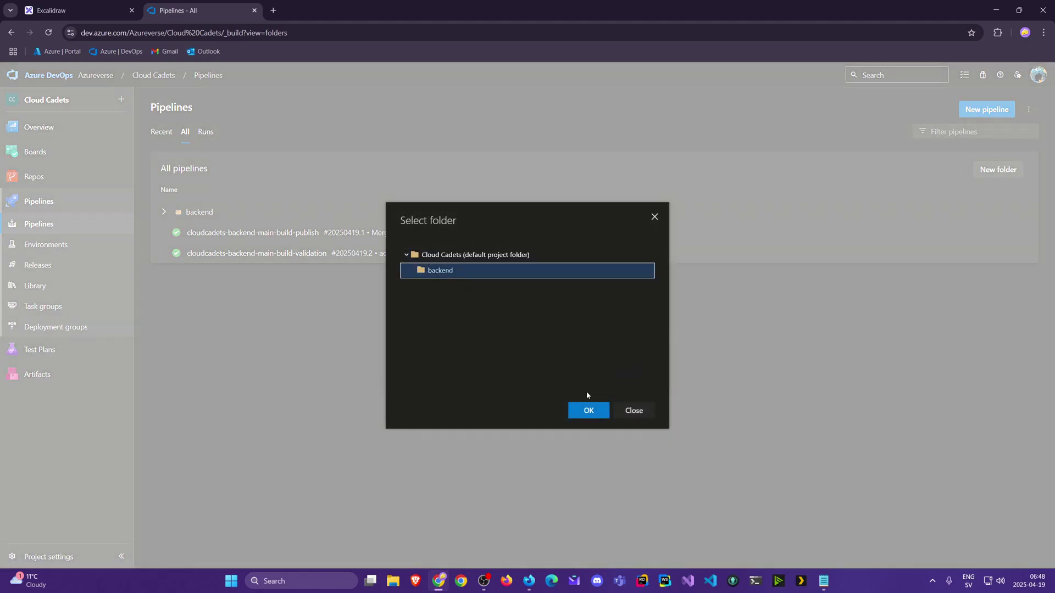
click(587, 409)
key(Return)
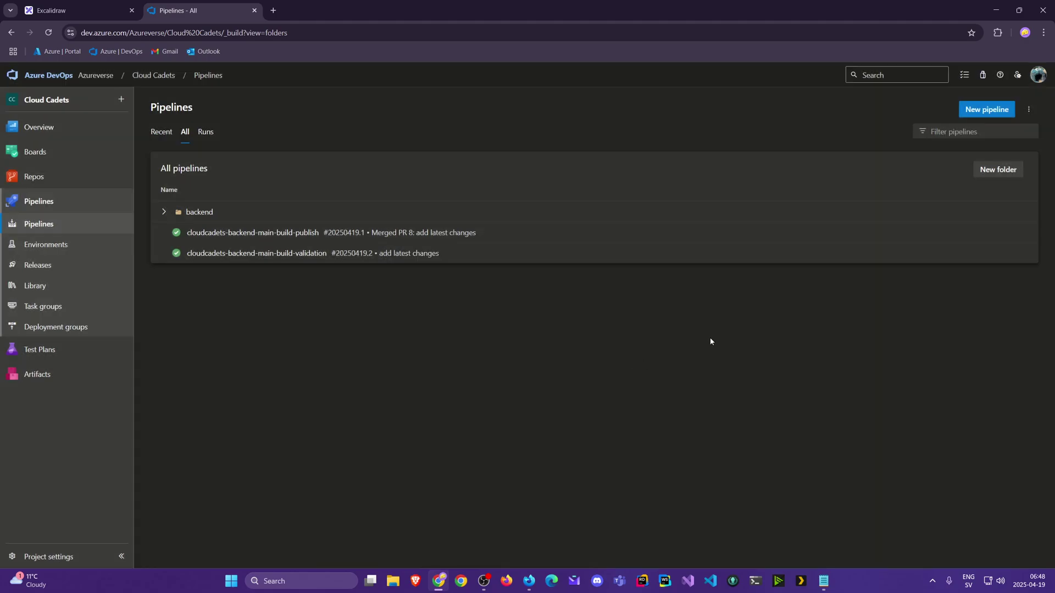
click(1023, 233)
click(958, 310)
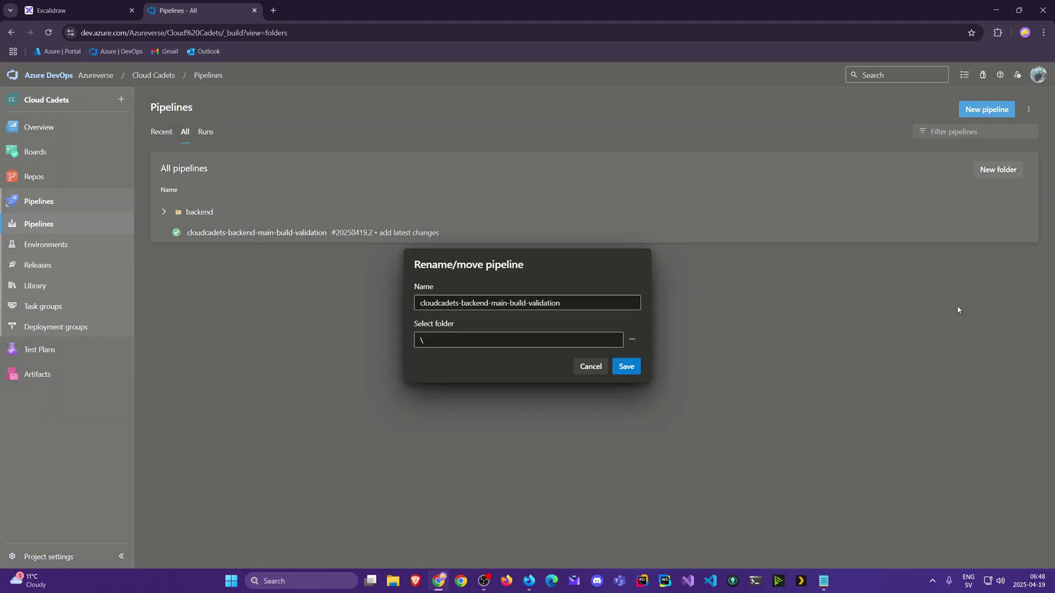
click(632, 340)
click(440, 270)
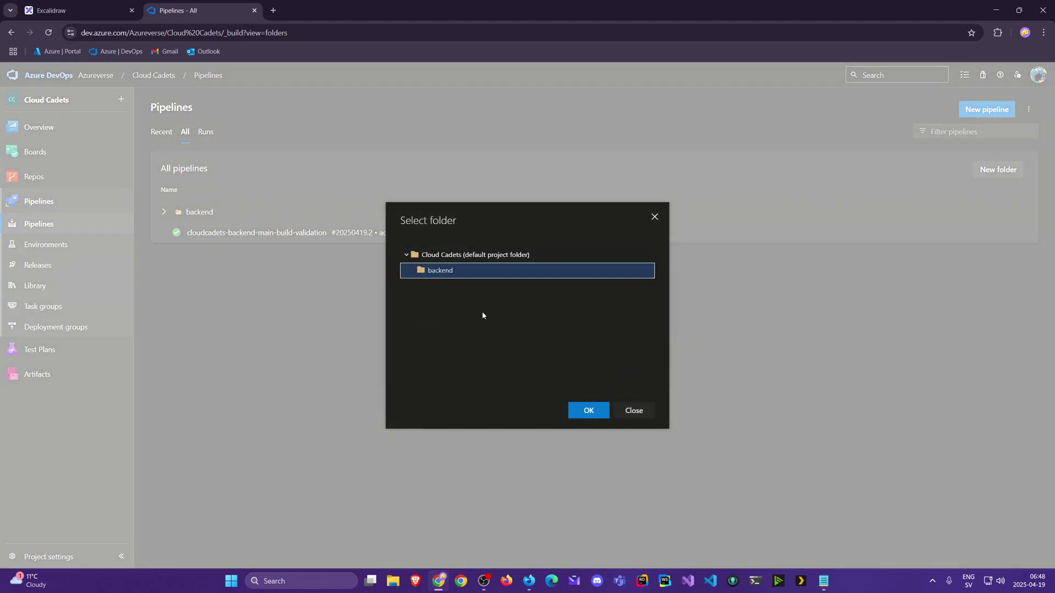
click(589, 409)
click(630, 364)
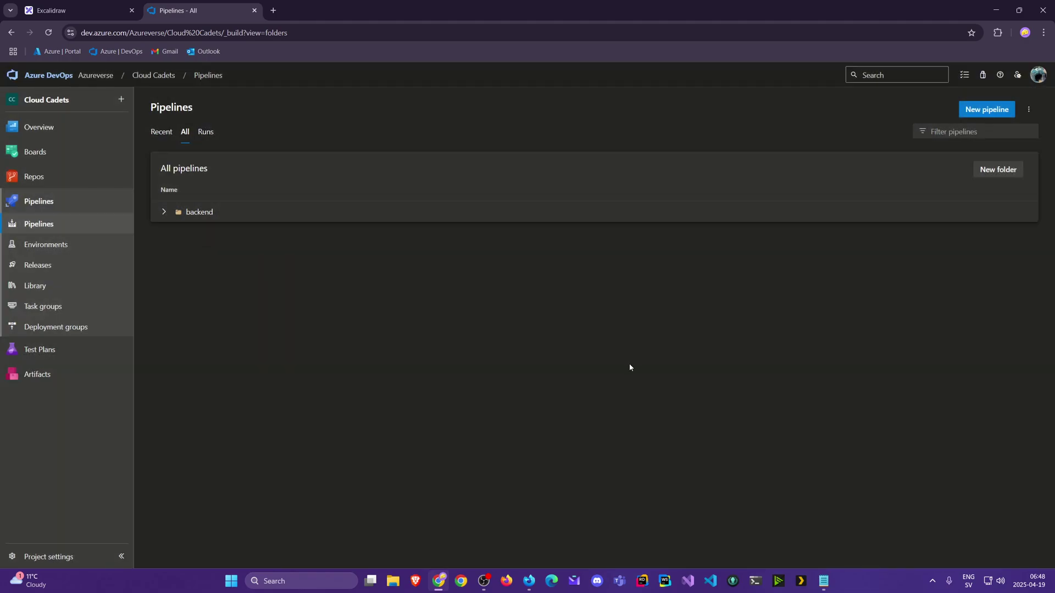
Step: Create a root pipeline folder named frontend and glance at the Recent list
click(998, 169)
text(f)
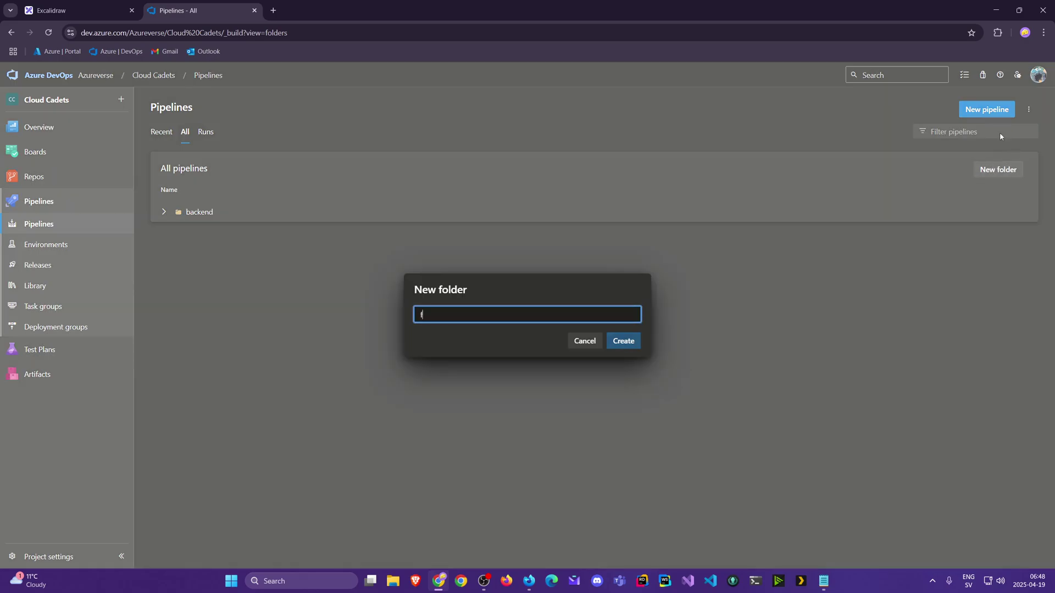
text(rontend)
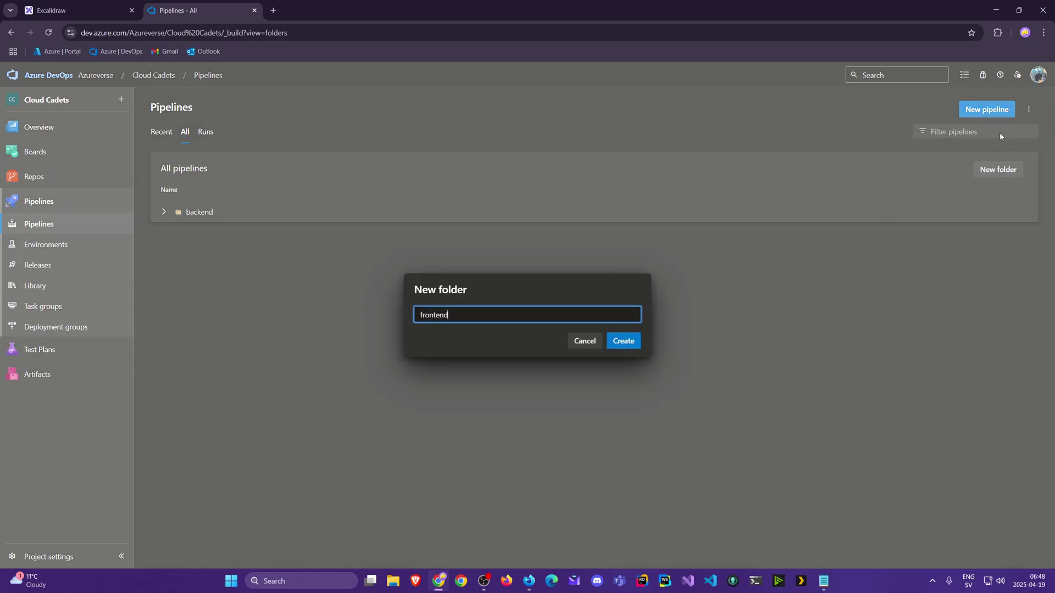
click(634, 336)
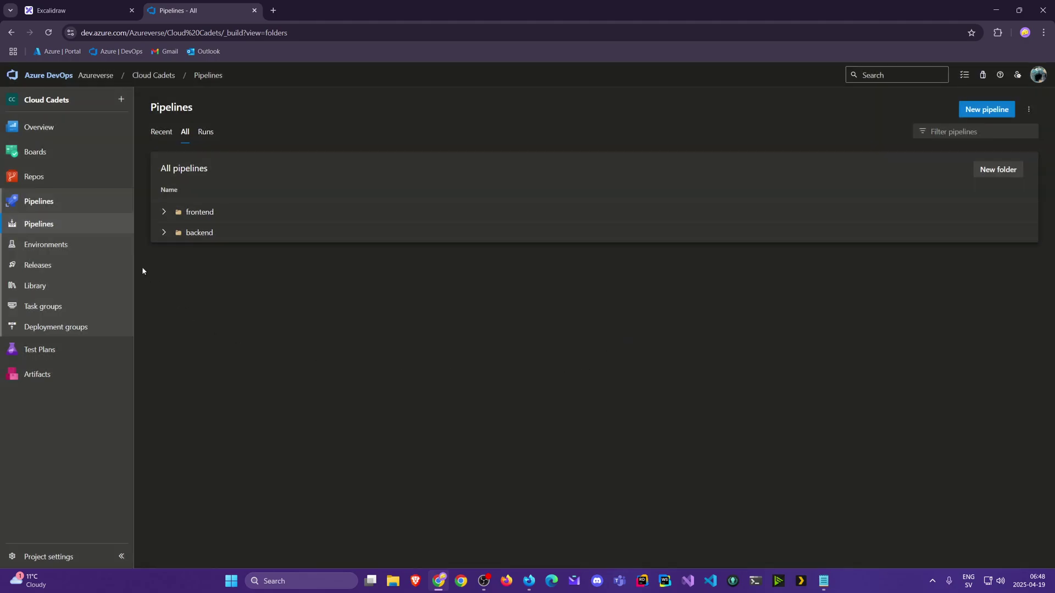
click(85, 234)
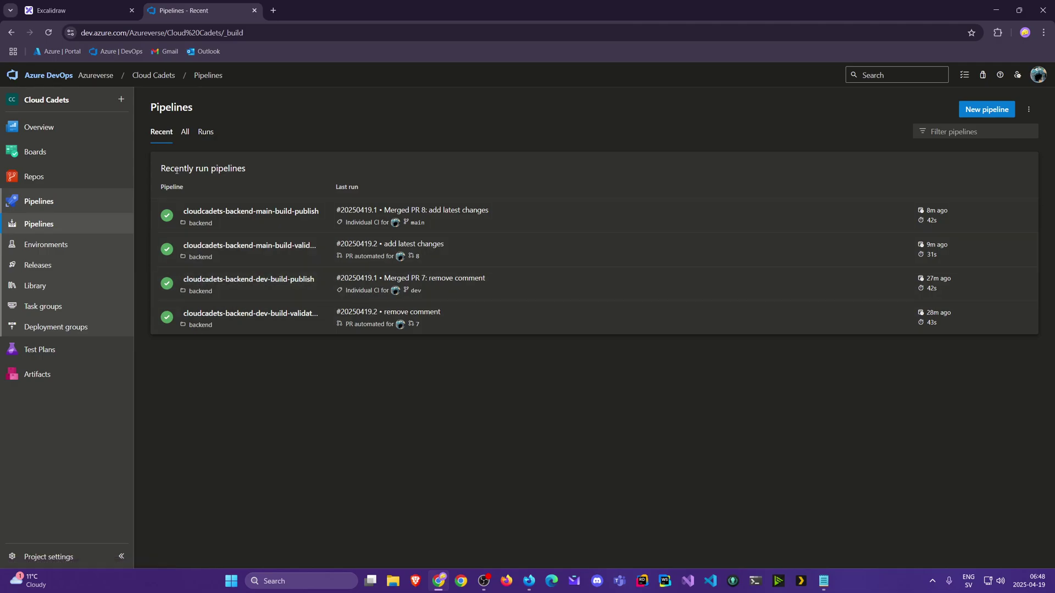
Step: Return to All and expand backend and the empty frontend folder
click(186, 133)
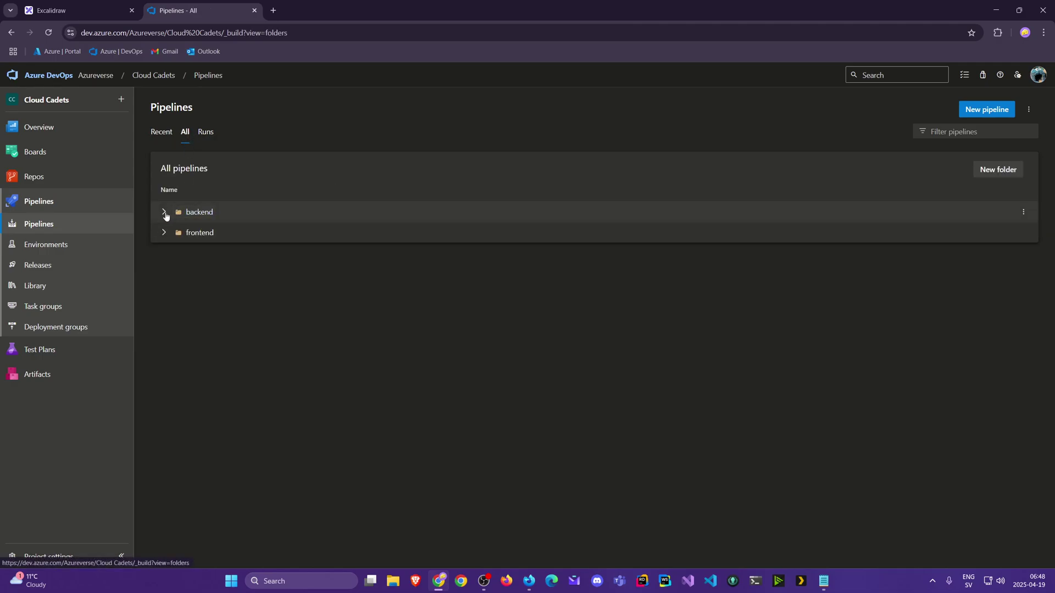
click(162, 213)
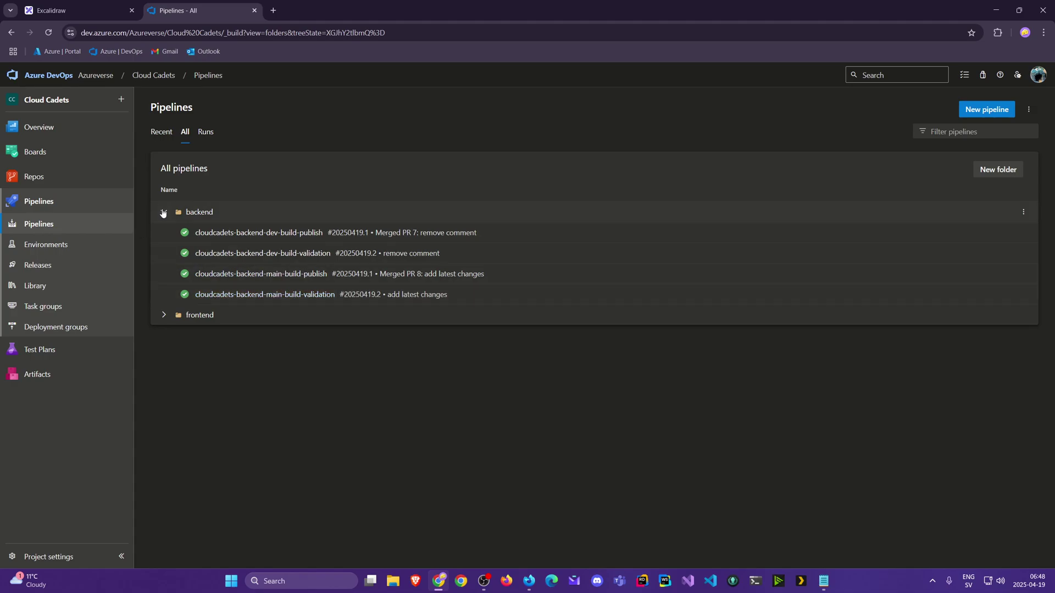
click(162, 212)
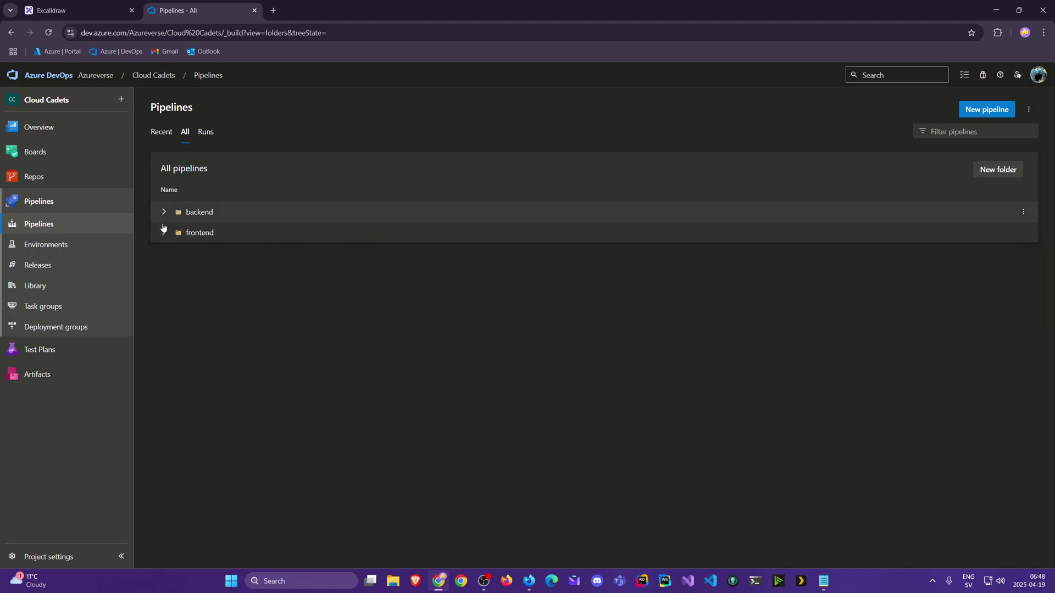
click(164, 232)
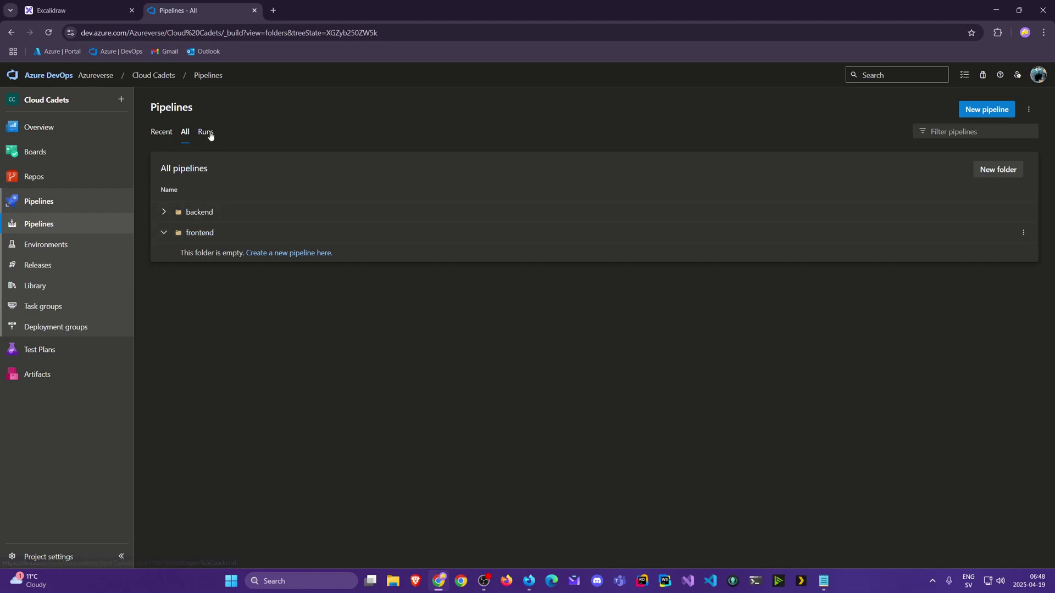
Step: Under Releases, create a backend folder from the folder tree view
click(77, 265)
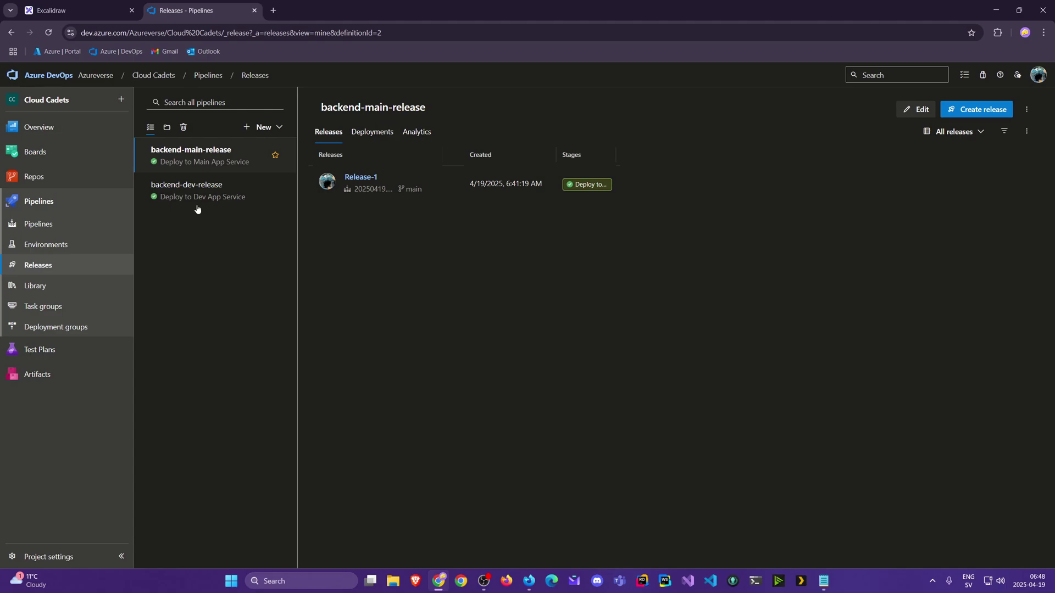
click(165, 129)
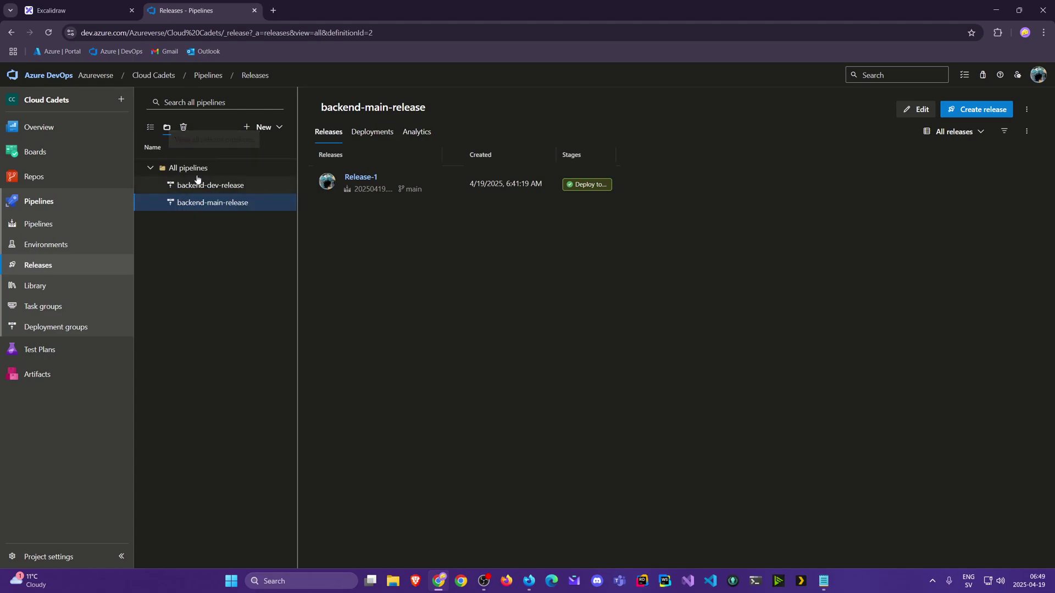
click(280, 128)
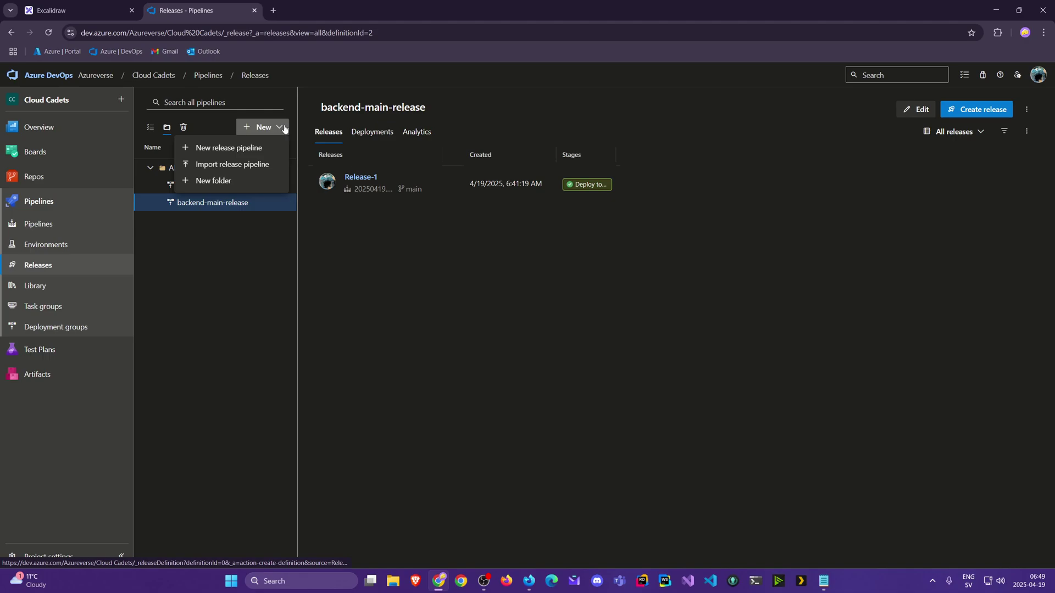
click(151, 130)
click(266, 127)
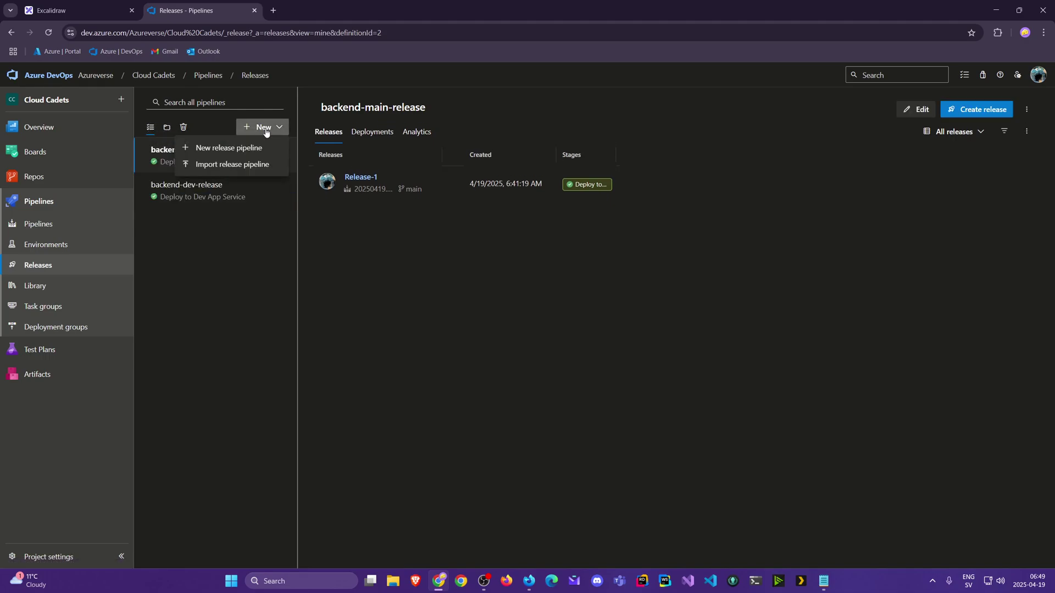
click(167, 127)
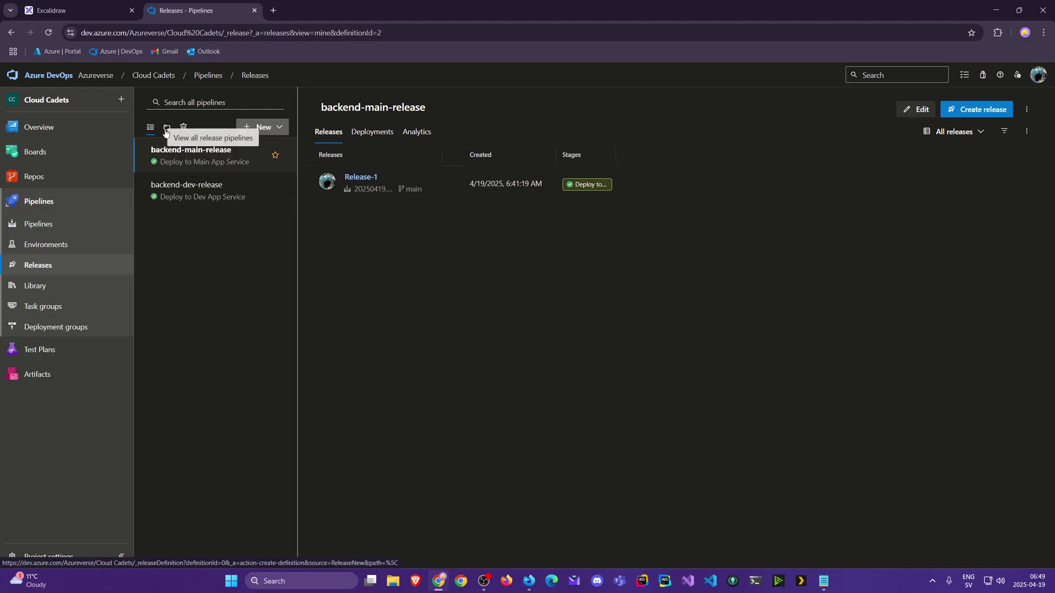
click(280, 127)
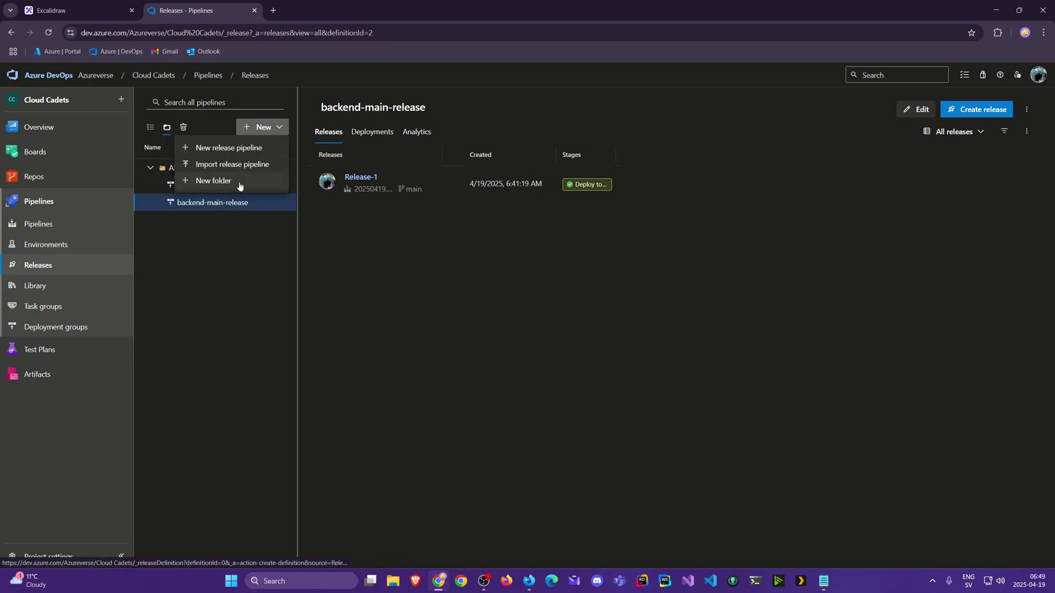
click(262, 182)
text(backend)
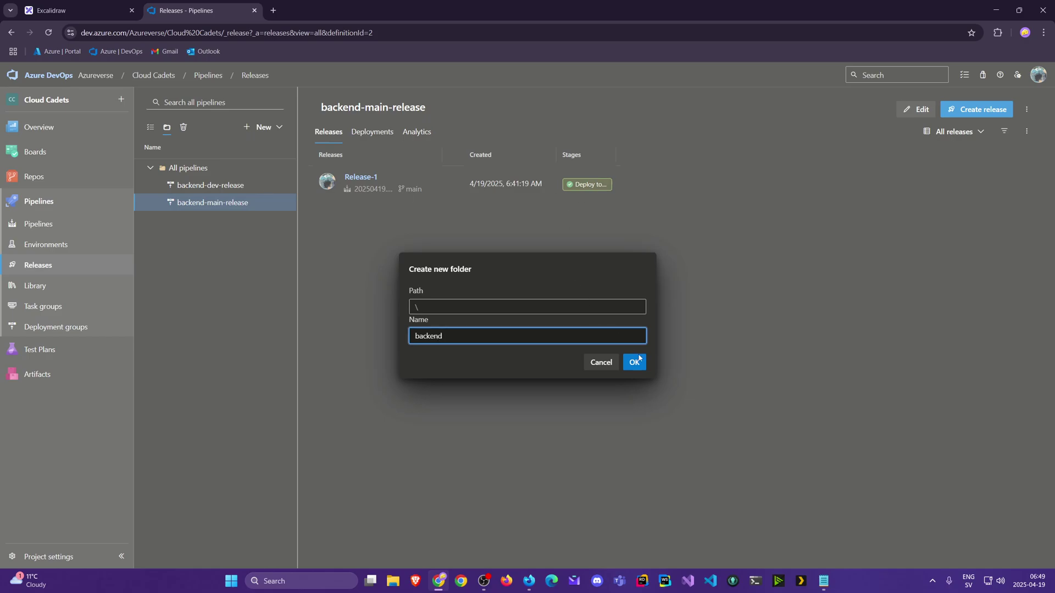
click(640, 357)
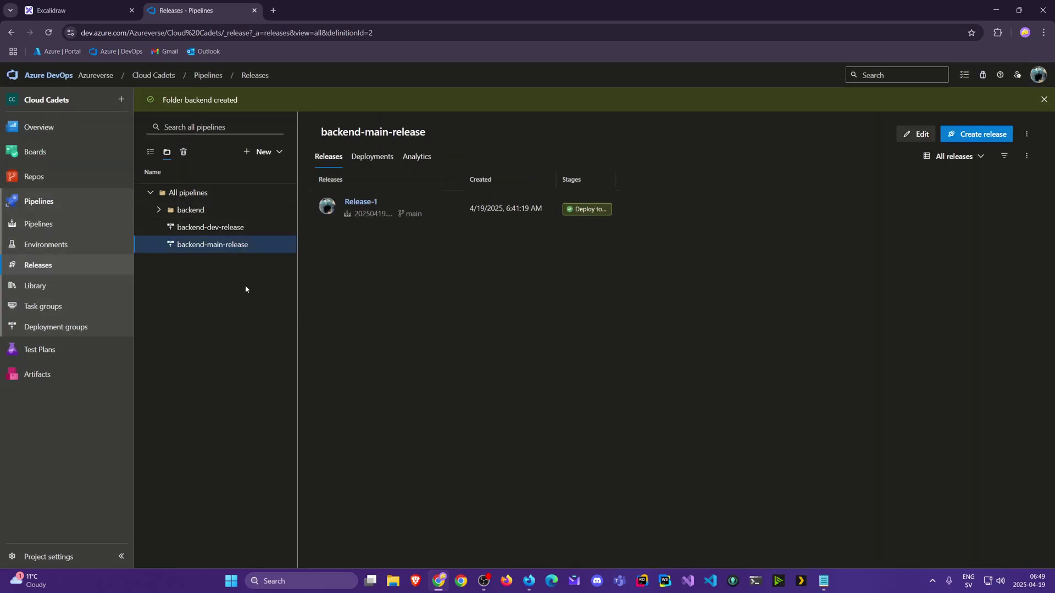
Step: Move backend-dev-release and backend-main-release into the backend release folder
click(245, 229)
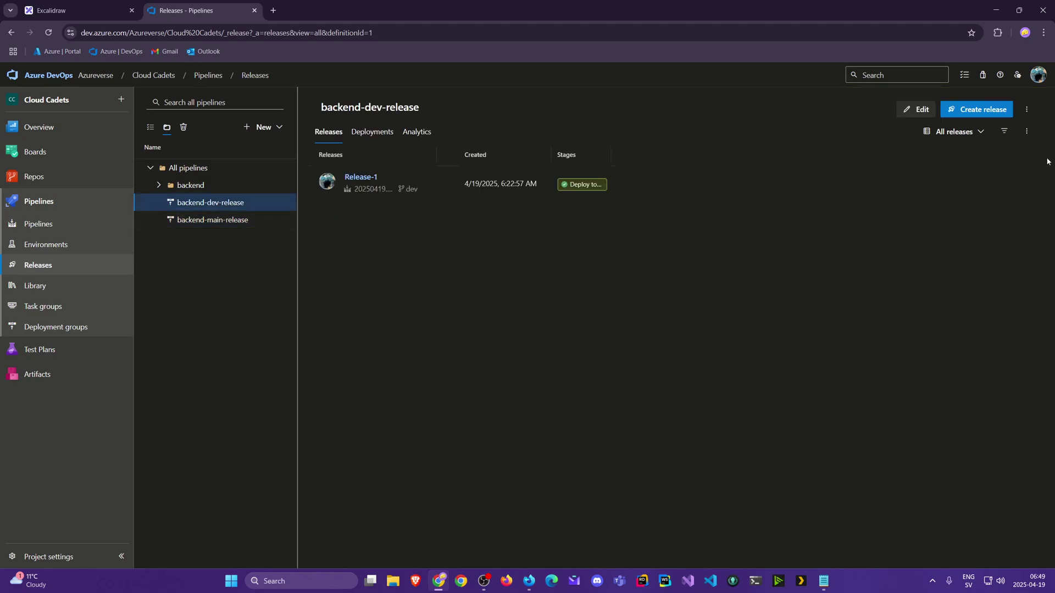
click(1024, 110)
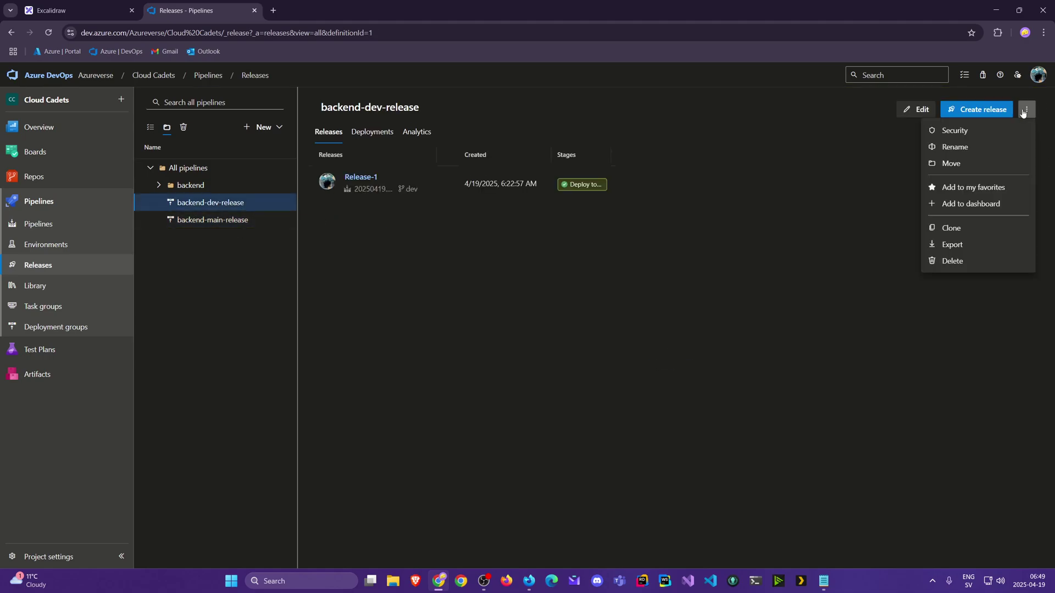
click(971, 168)
text(\backe)
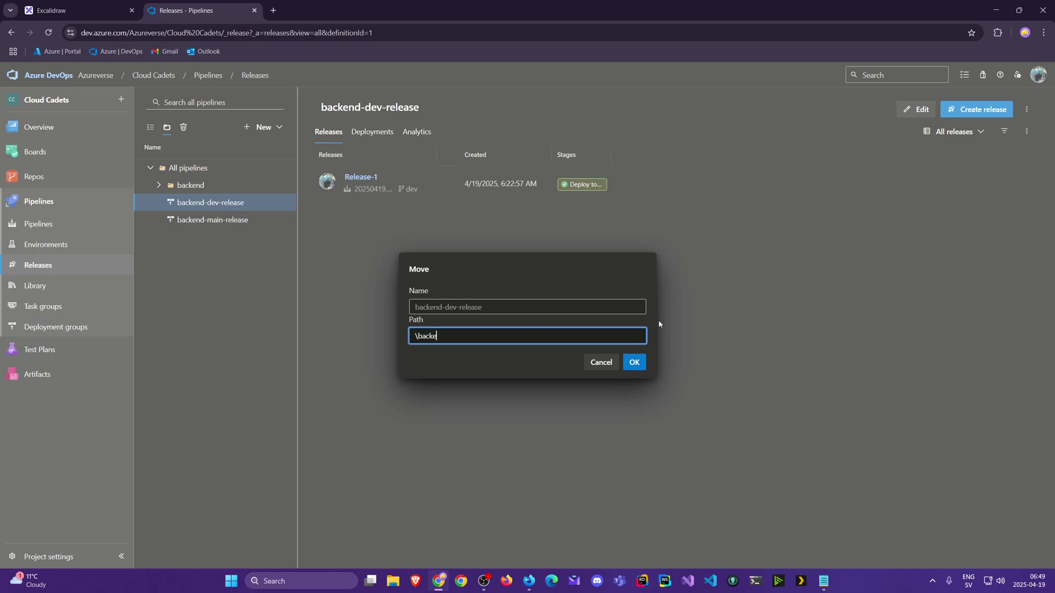
text(nd)
click(634, 362)
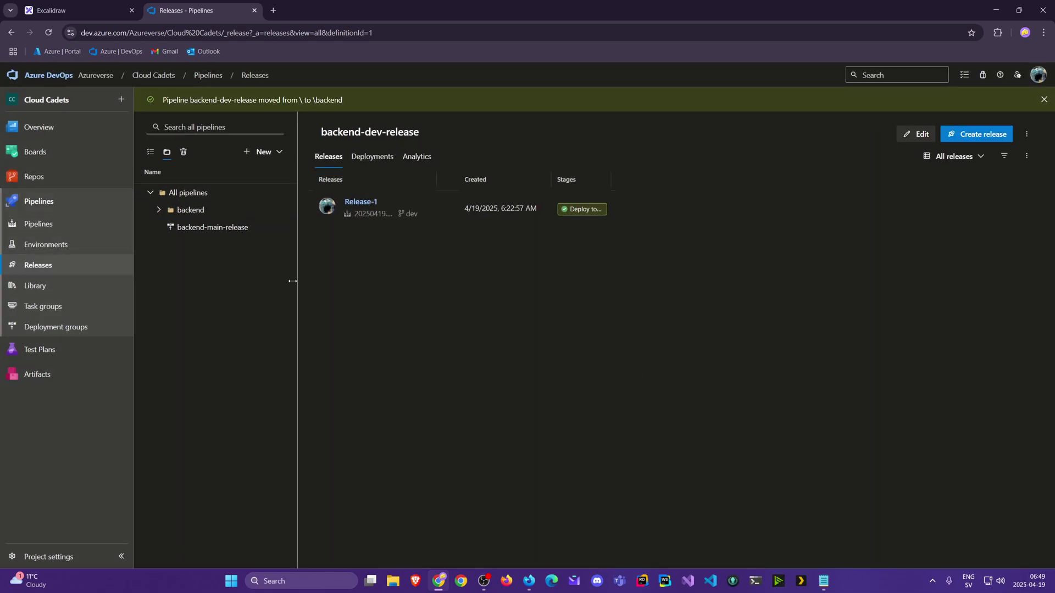
click(232, 234)
click(1026, 110)
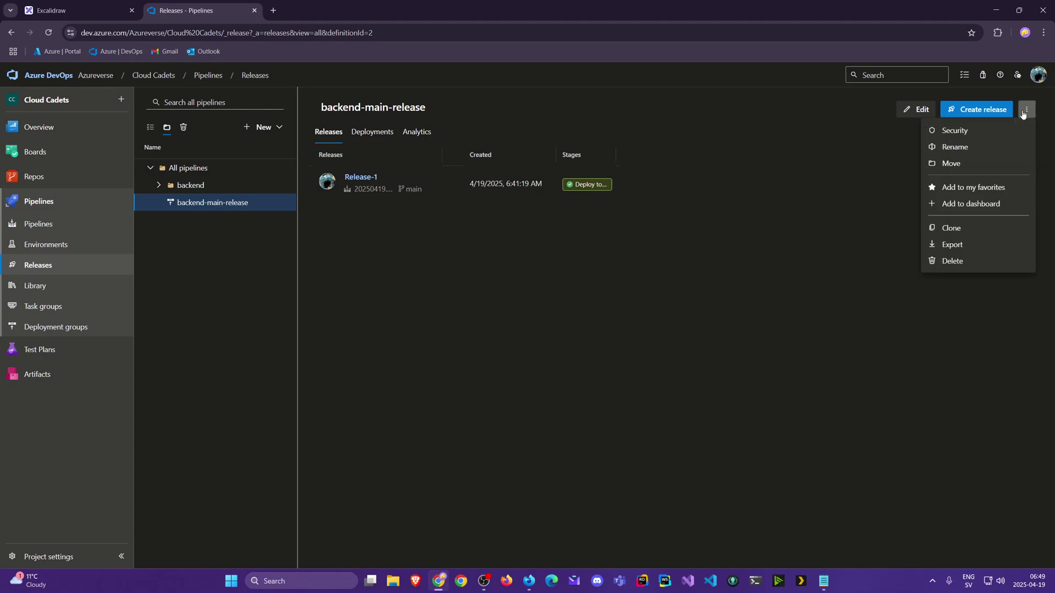
click(989, 165)
text(\backend)
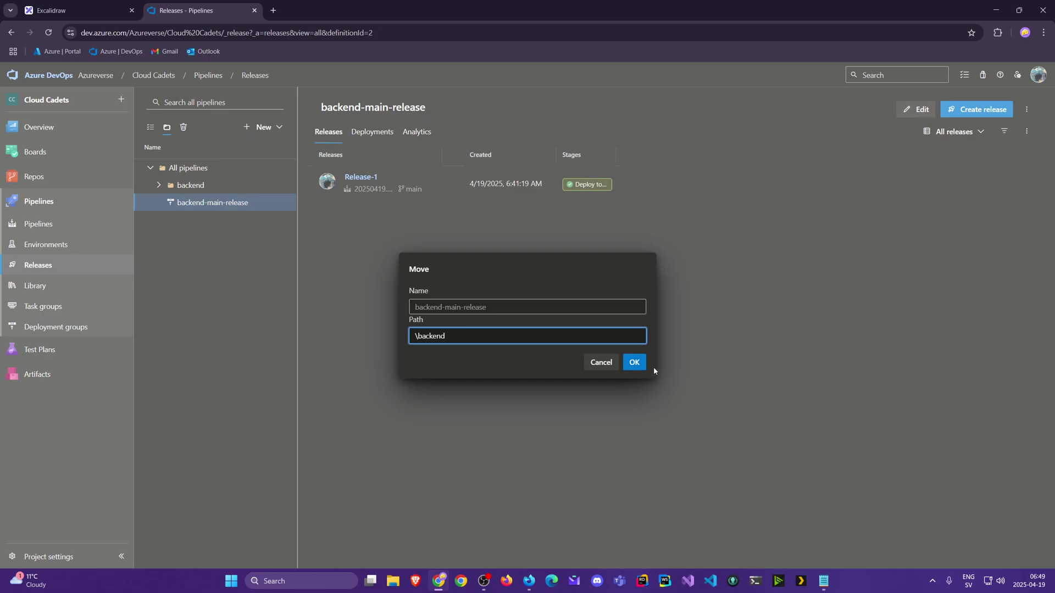
click(641, 366)
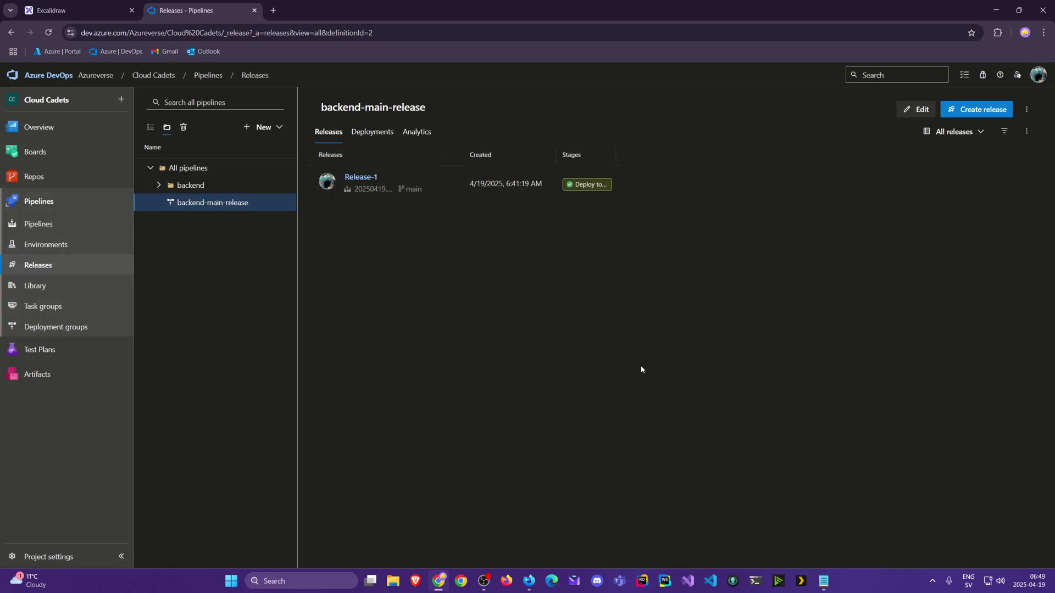
click(160, 210)
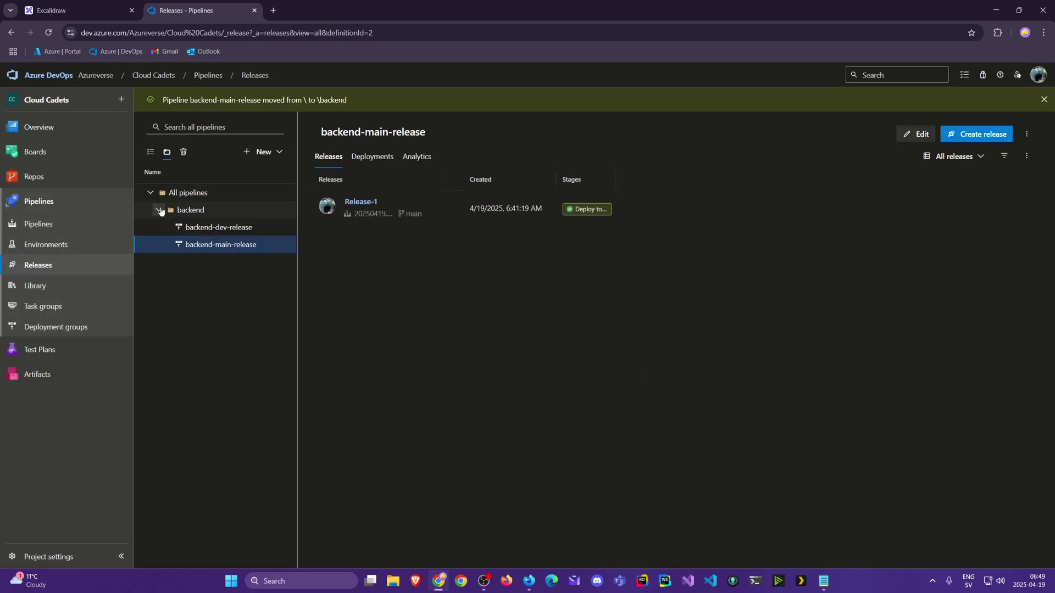
Step: Create a frontend folder inside backend and open it
click(269, 155)
click(244, 205)
text(frontend)
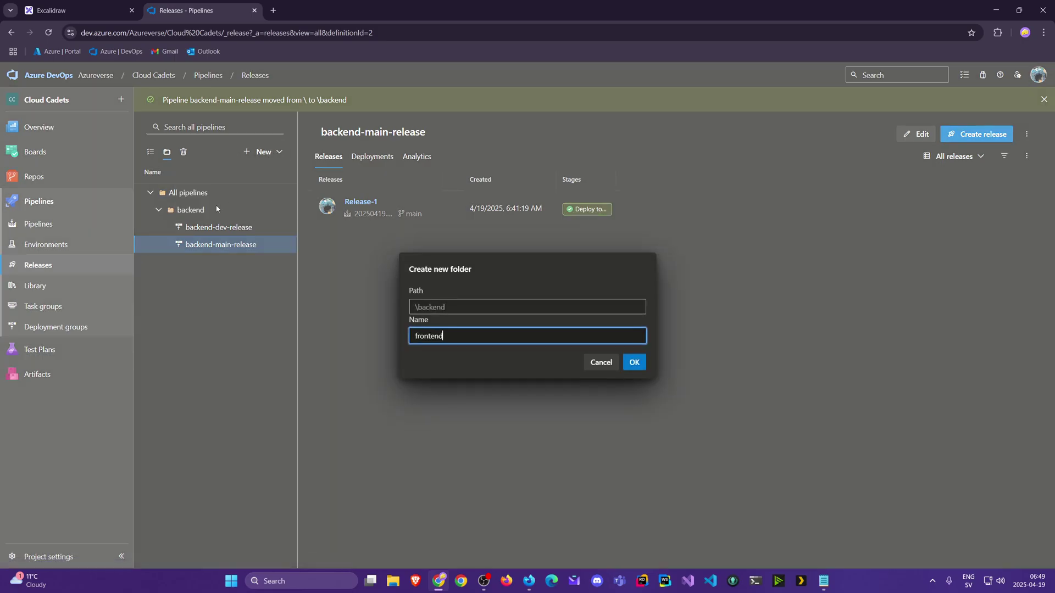
key(Return)
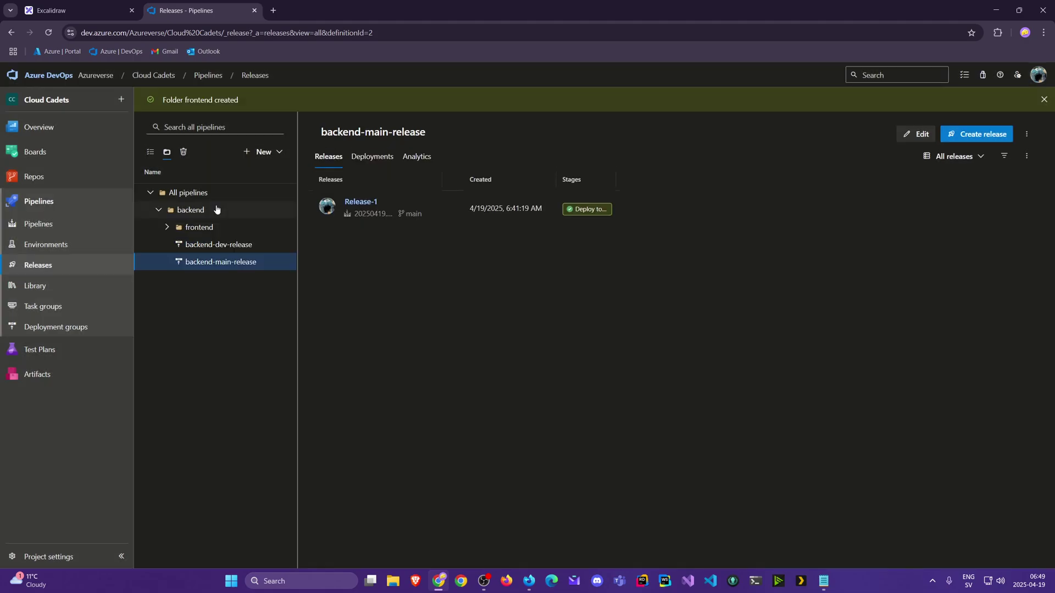
click(205, 225)
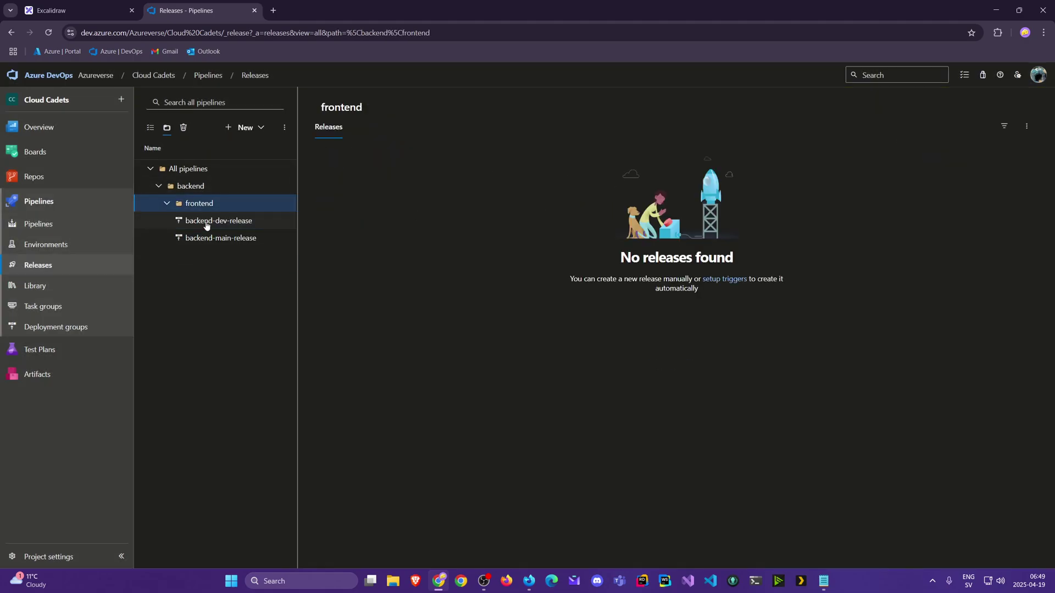
Step: Delete the backend\frontend folder by confirming its path
click(1026, 127)
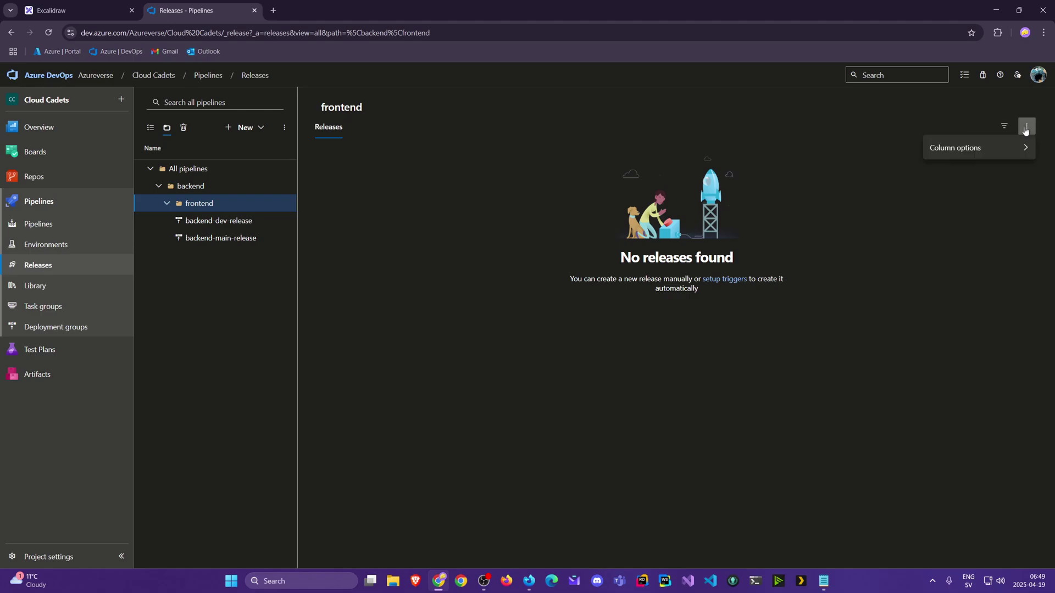
click(210, 201)
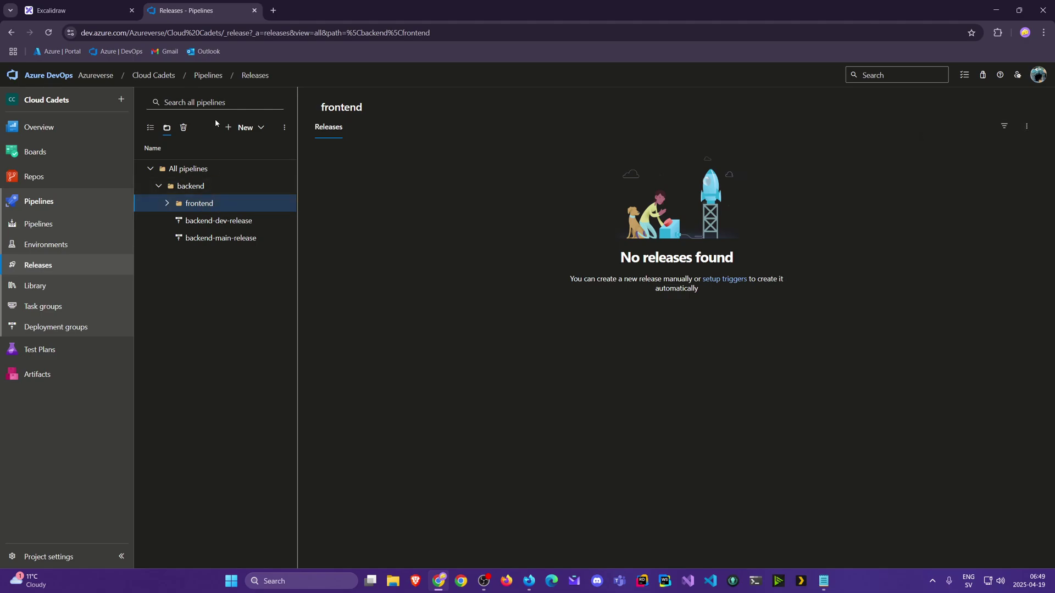
click(284, 128)
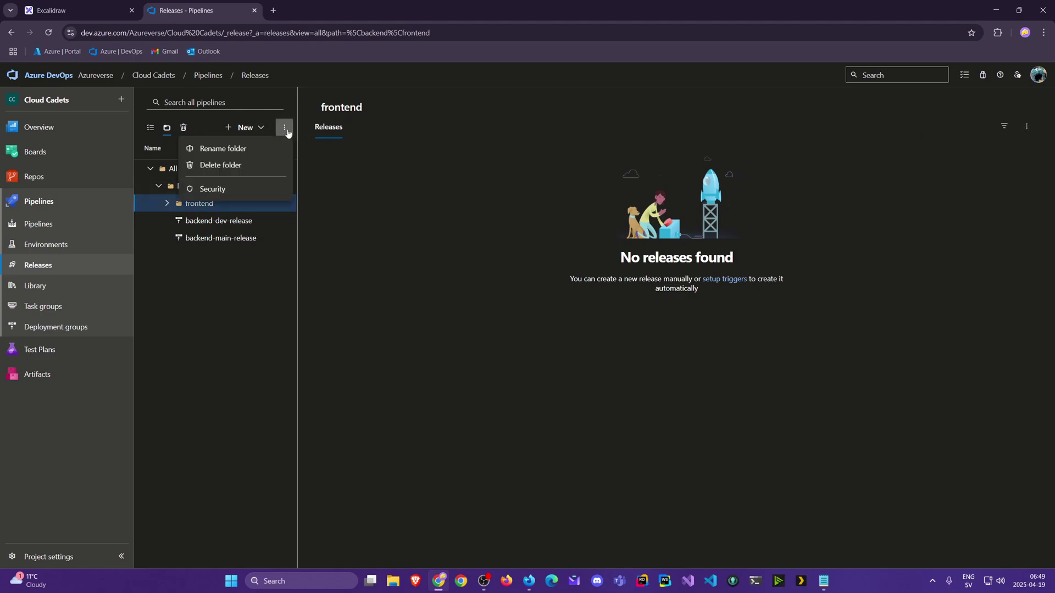
click(257, 165)
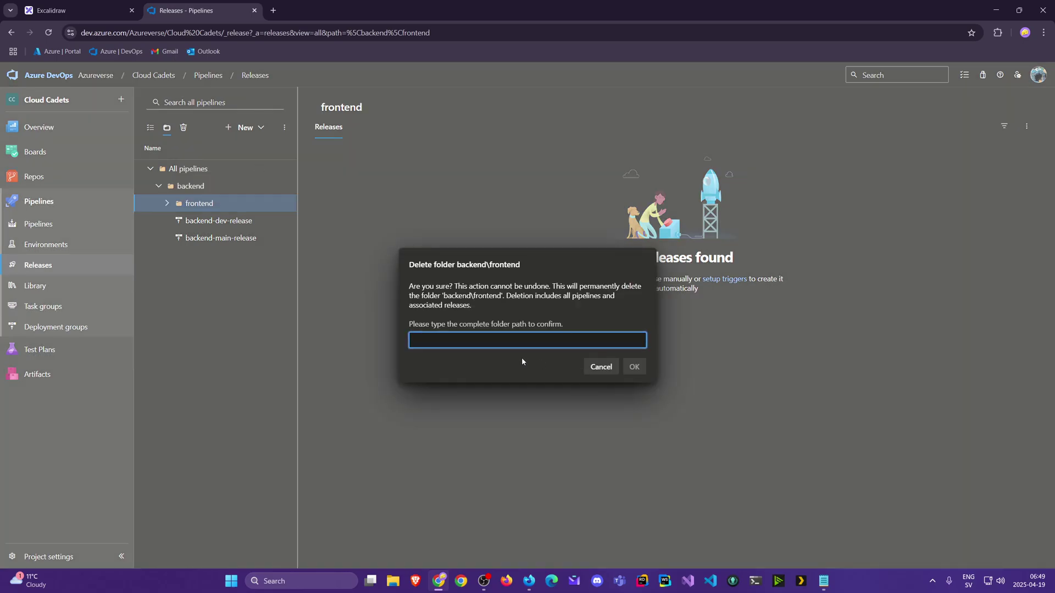
text(b)
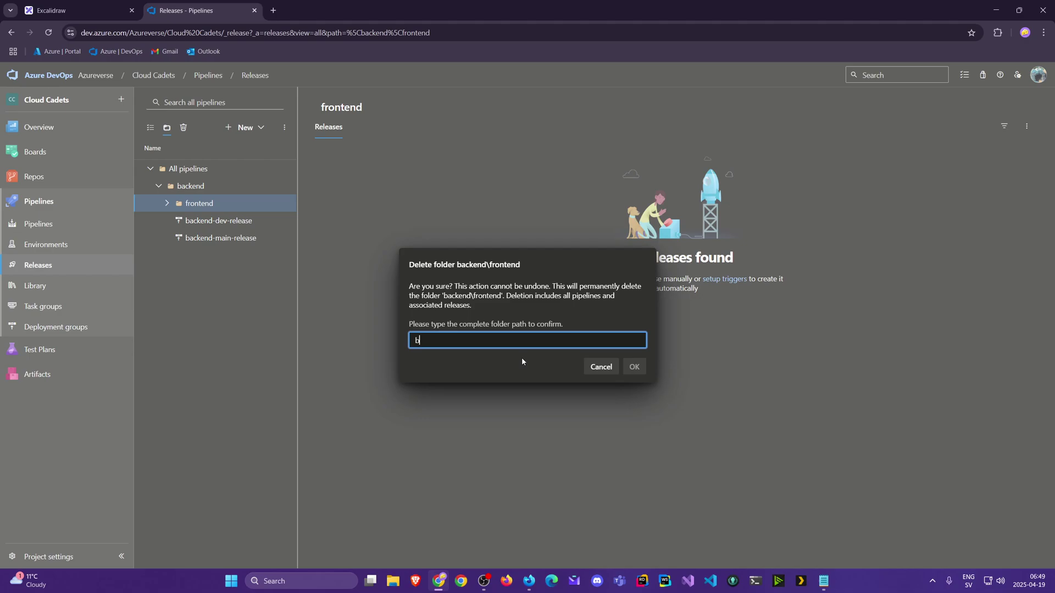
text(acakedn)
key(BackSpace)
key(BackSpace)
key(BackSpace)
key(BackSpace)
text(ckend)
text(\frontend)
key(Return)
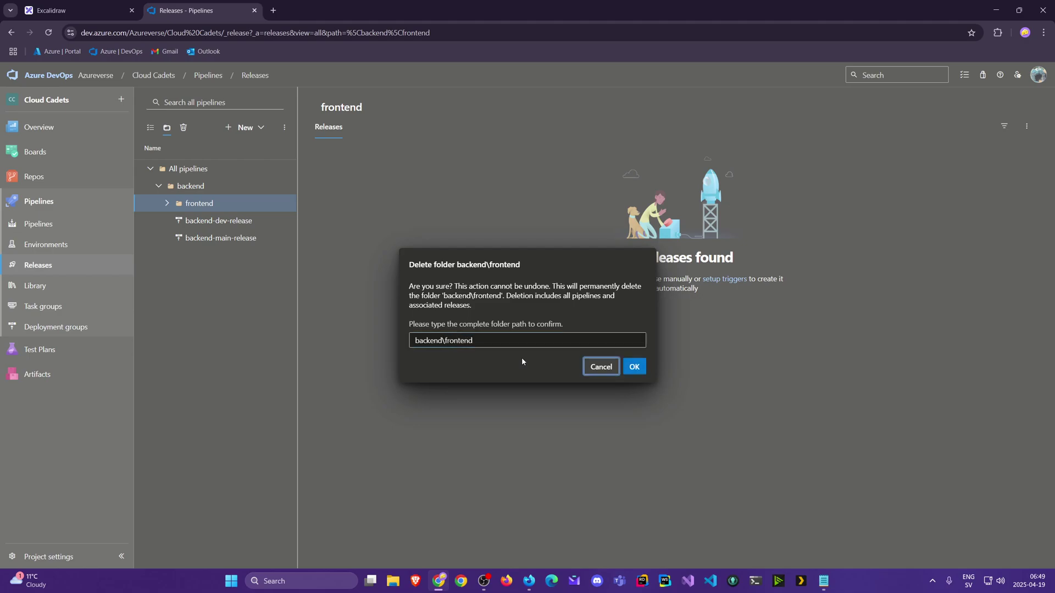
Step: Create a frontend release folder at the All pipelines root, beside backend
click(195, 197)
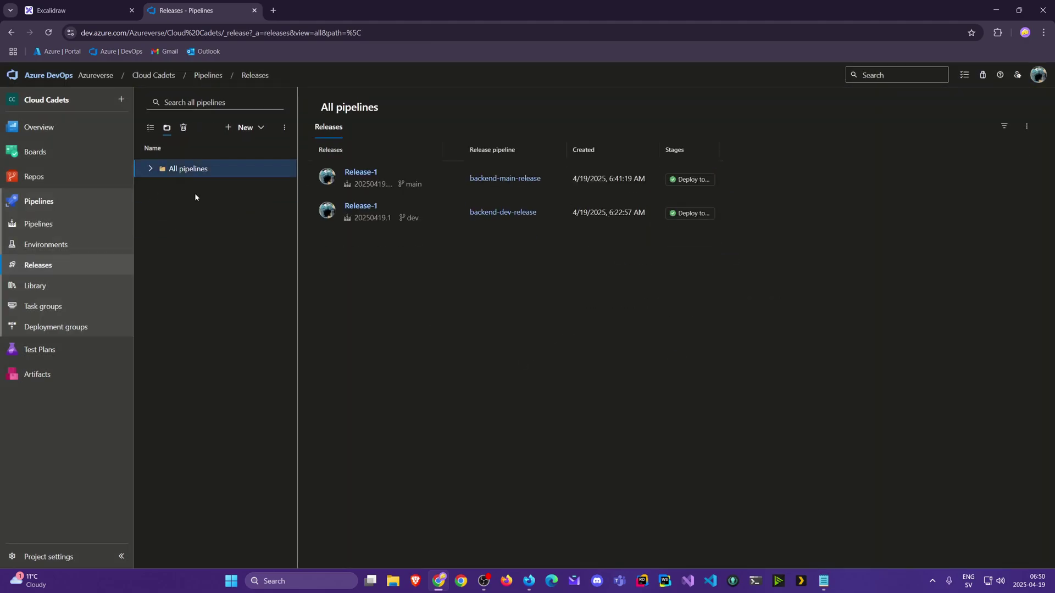
click(150, 169)
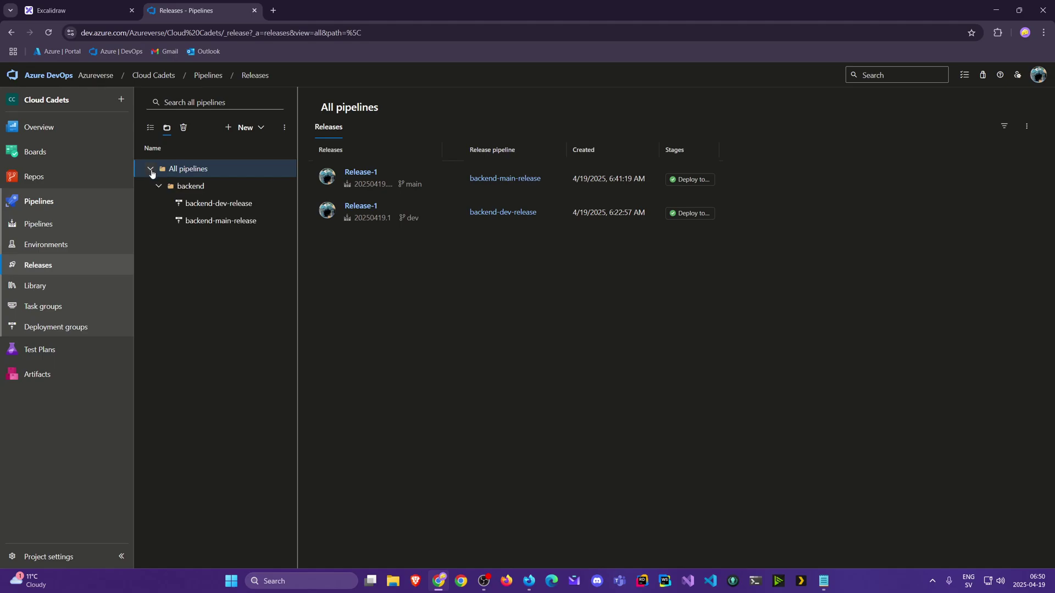
click(283, 129)
click(246, 128)
click(220, 181)
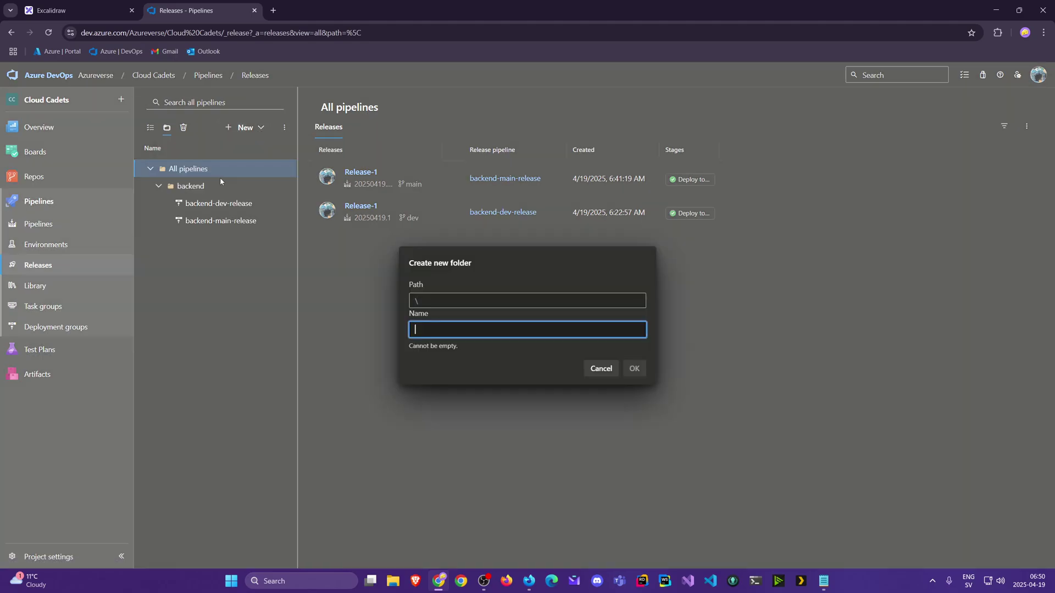
text(frontend)
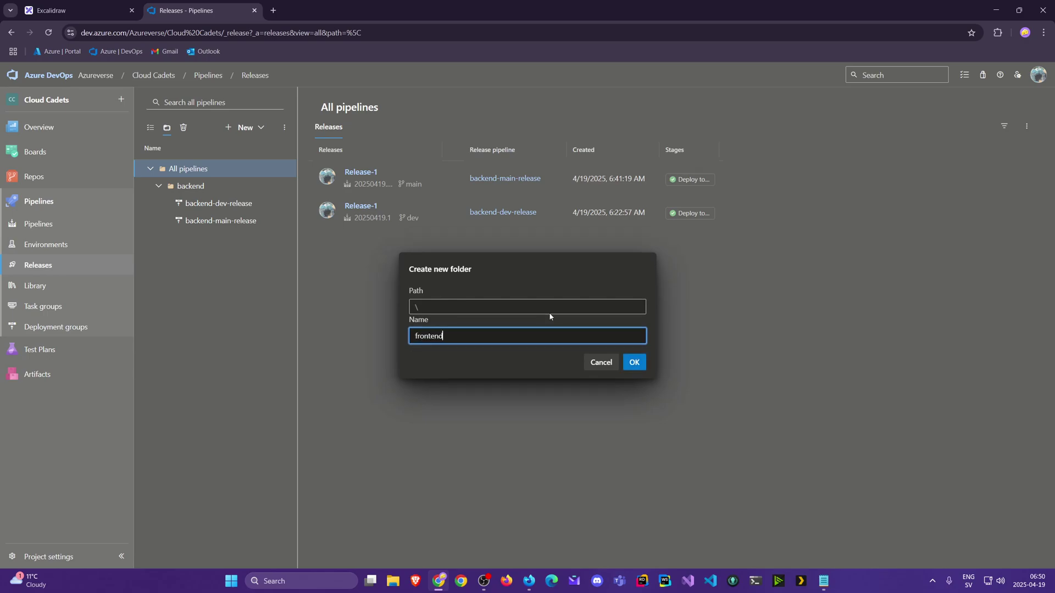
key(Return)
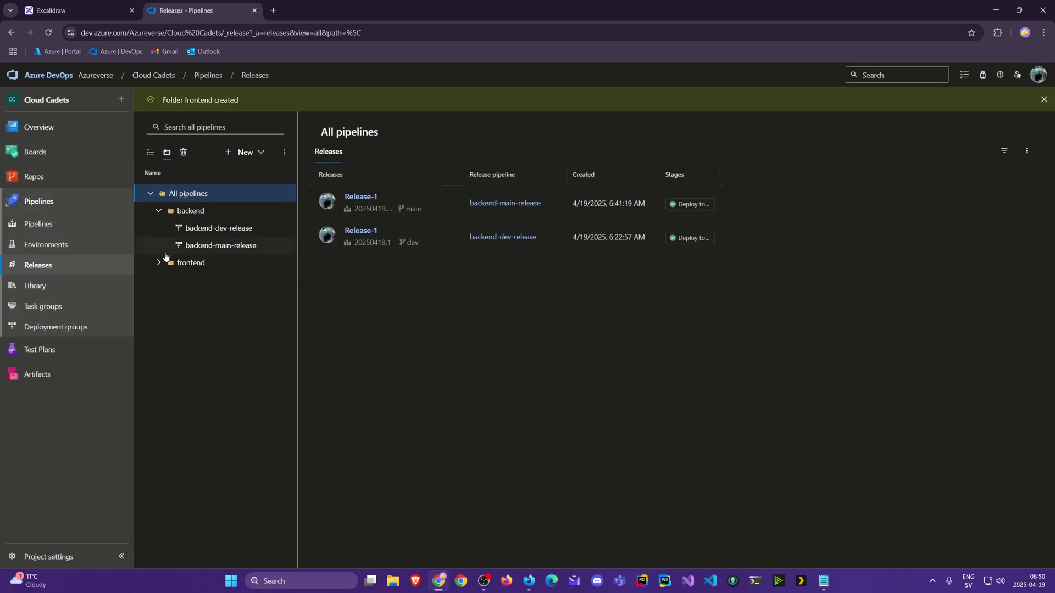
click(151, 154)
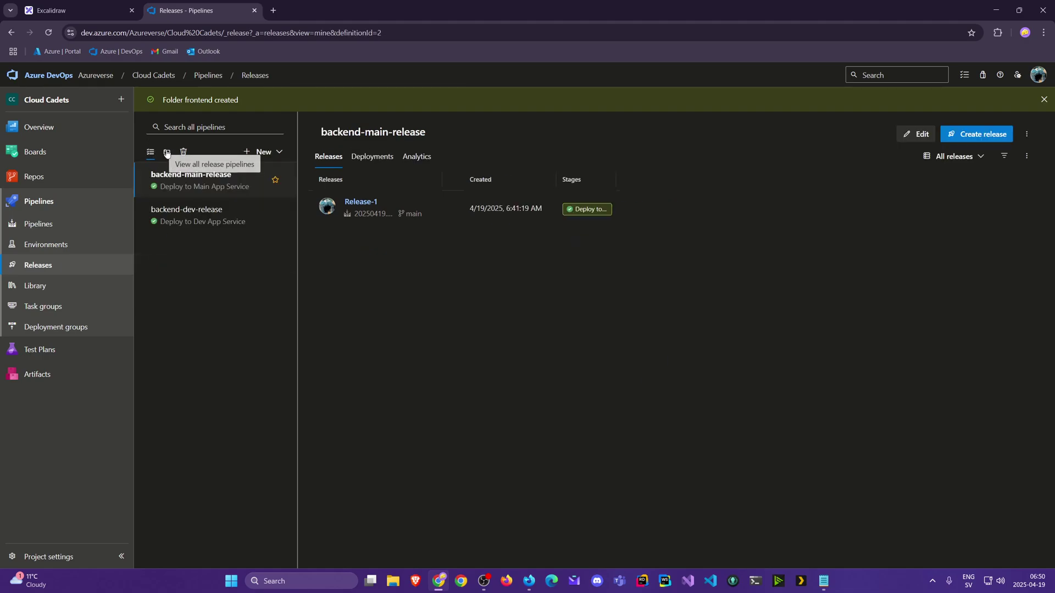
mouse_move(275, 181)
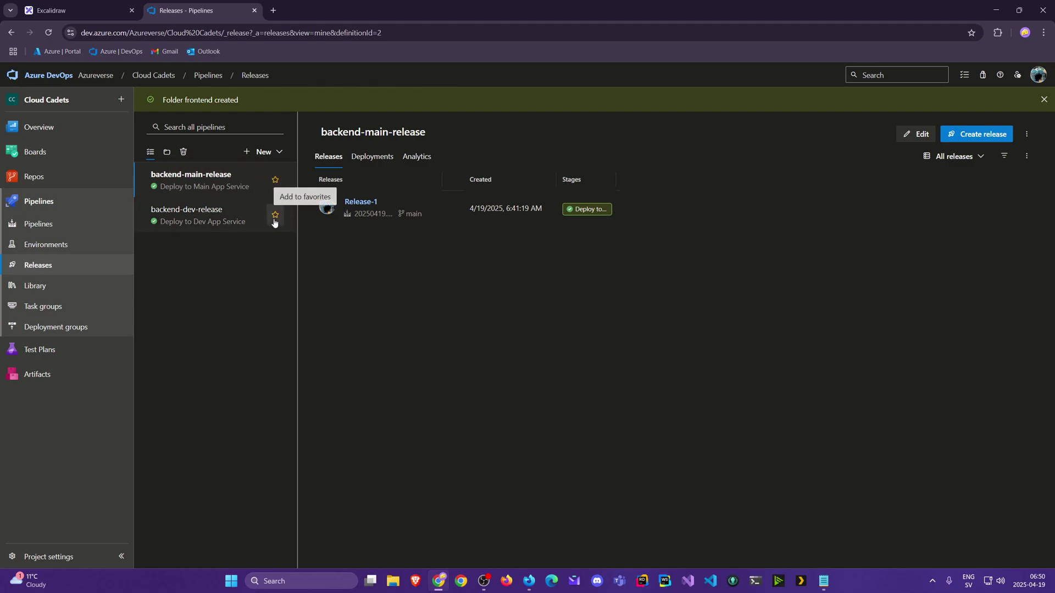
Step: Favorite, then unfavorite, backend-dev-release and backend-main-release, then return to folder view
click(276, 215)
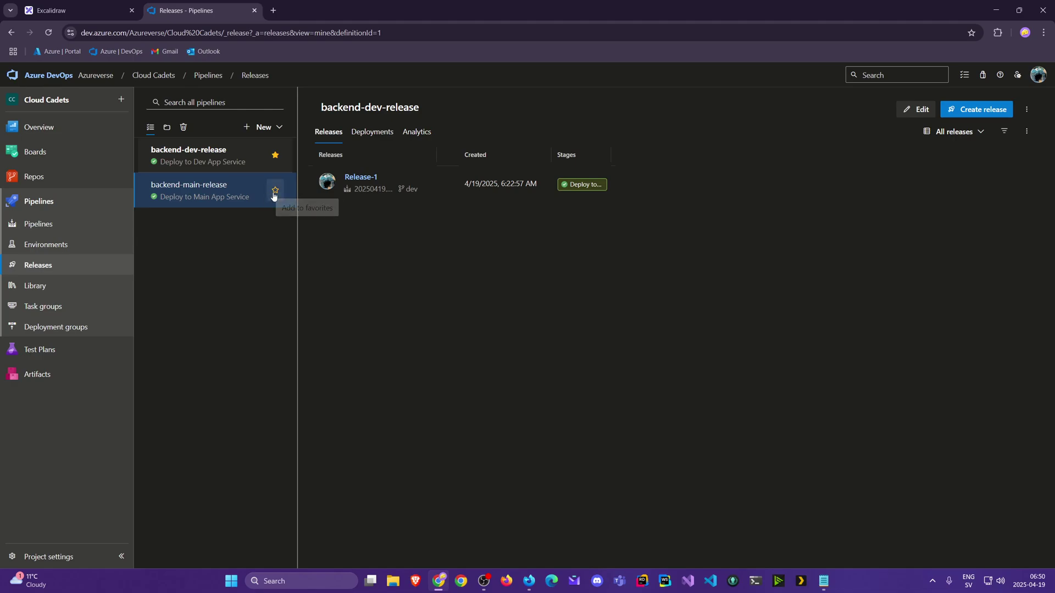
click(275, 191)
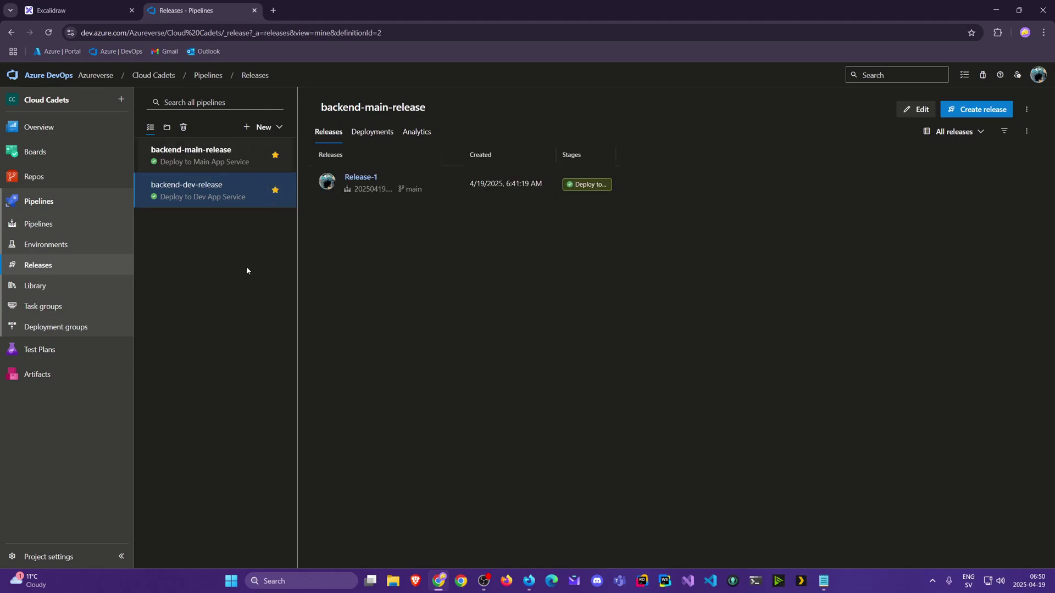
click(275, 157)
click(275, 190)
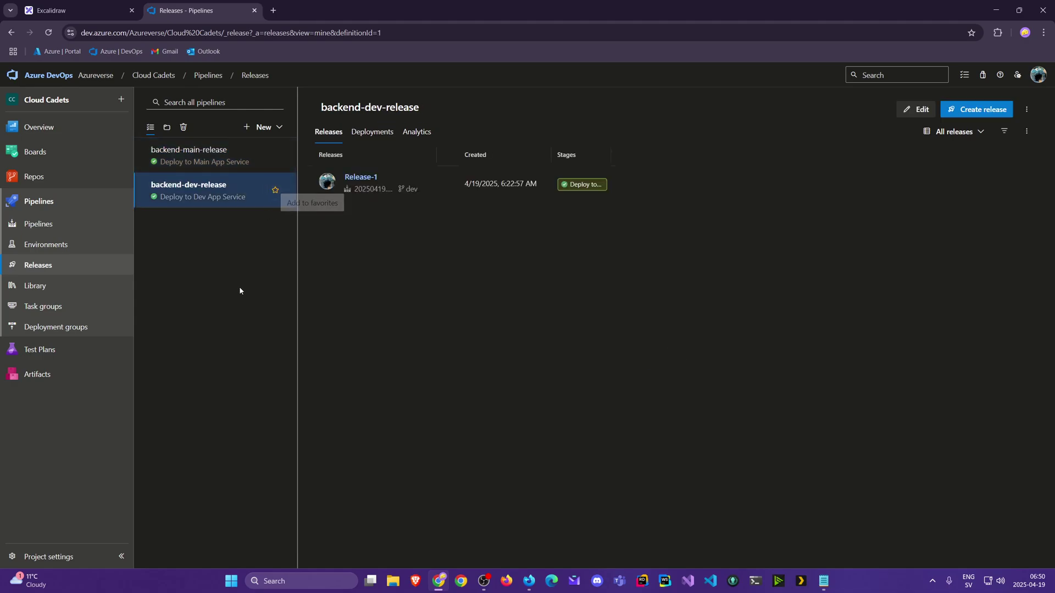
click(167, 129)
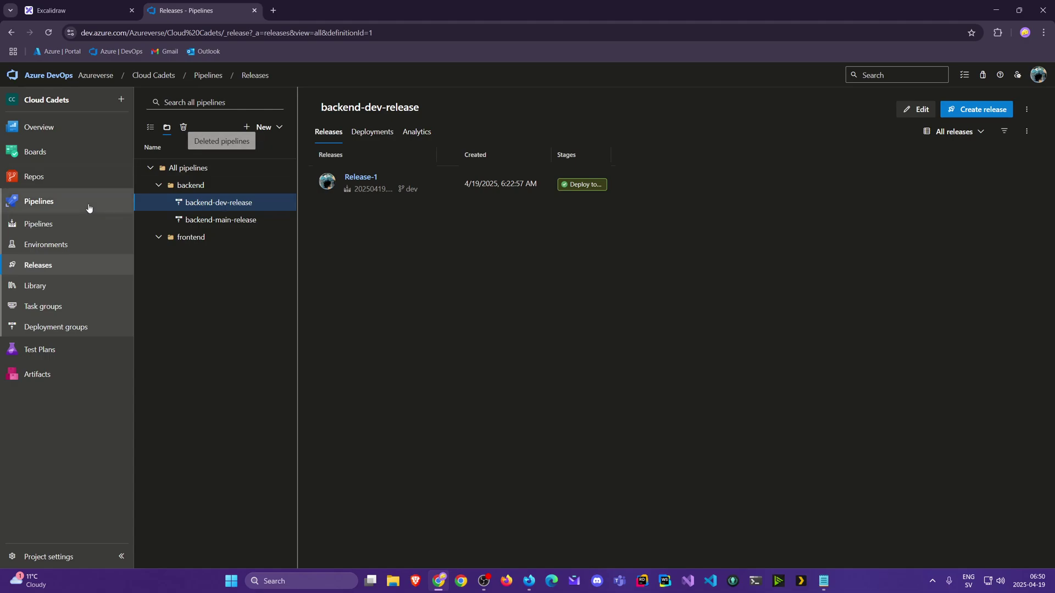